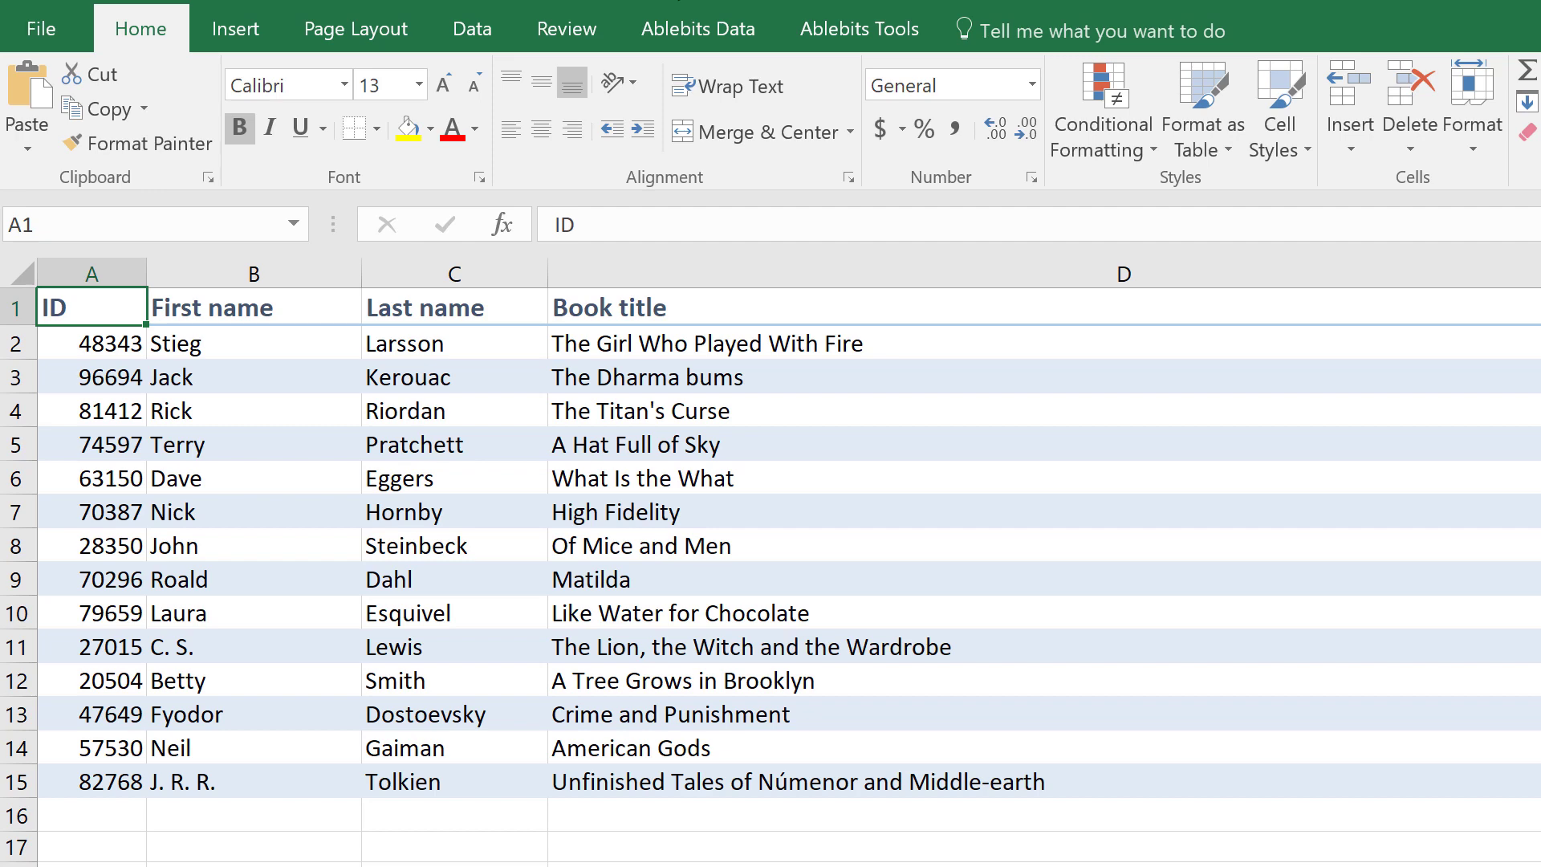
# Start Combine Sheets with Book list, Books and Bookstore 3's Book list ticked, excluding Other products
pyautogui.click(676, 43)
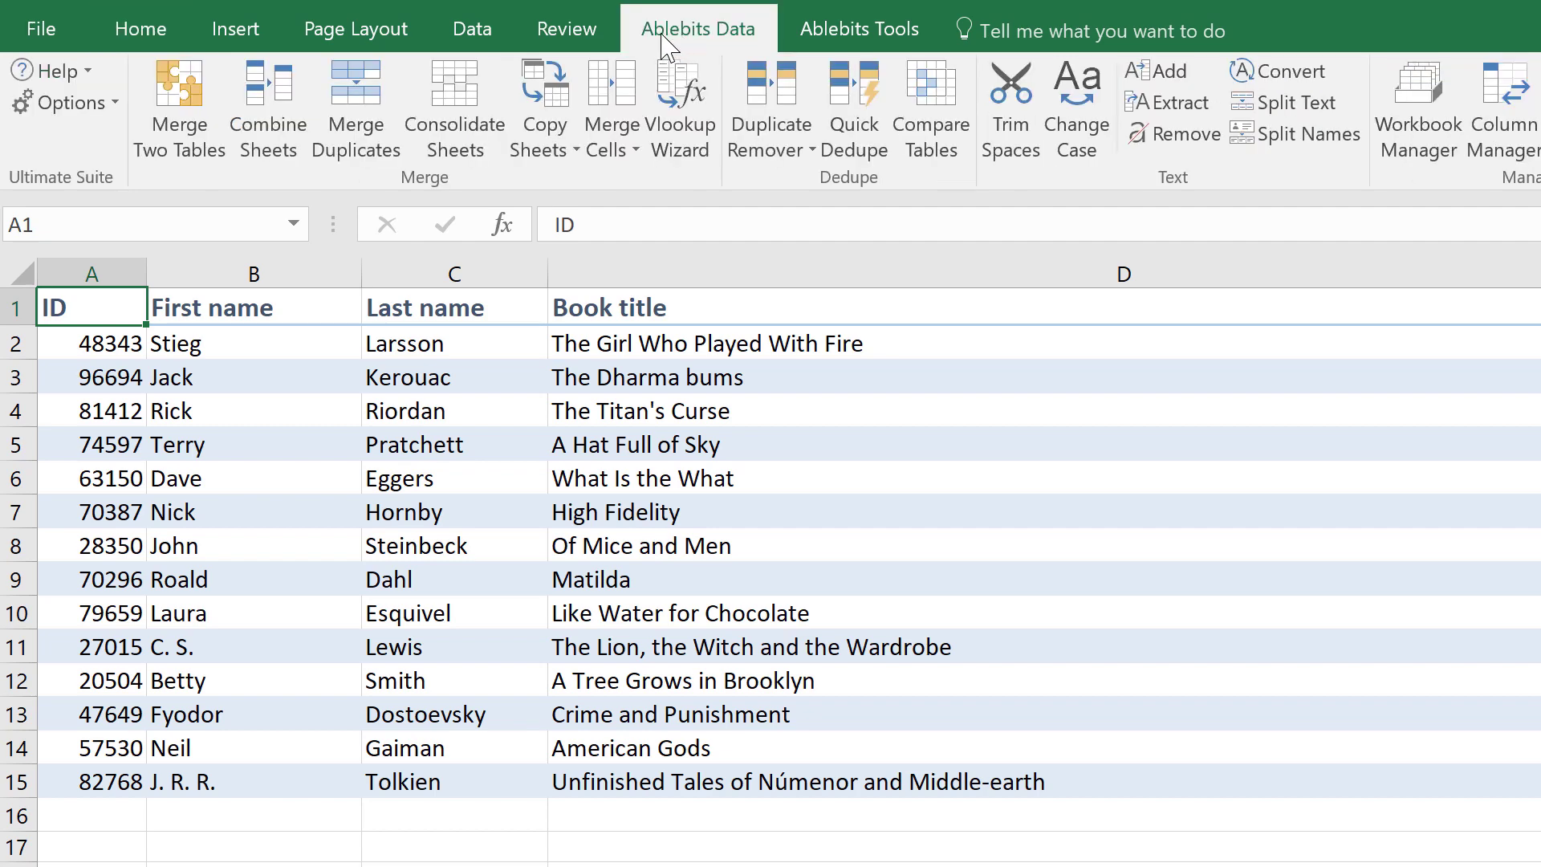
pyautogui.click(302, 158)
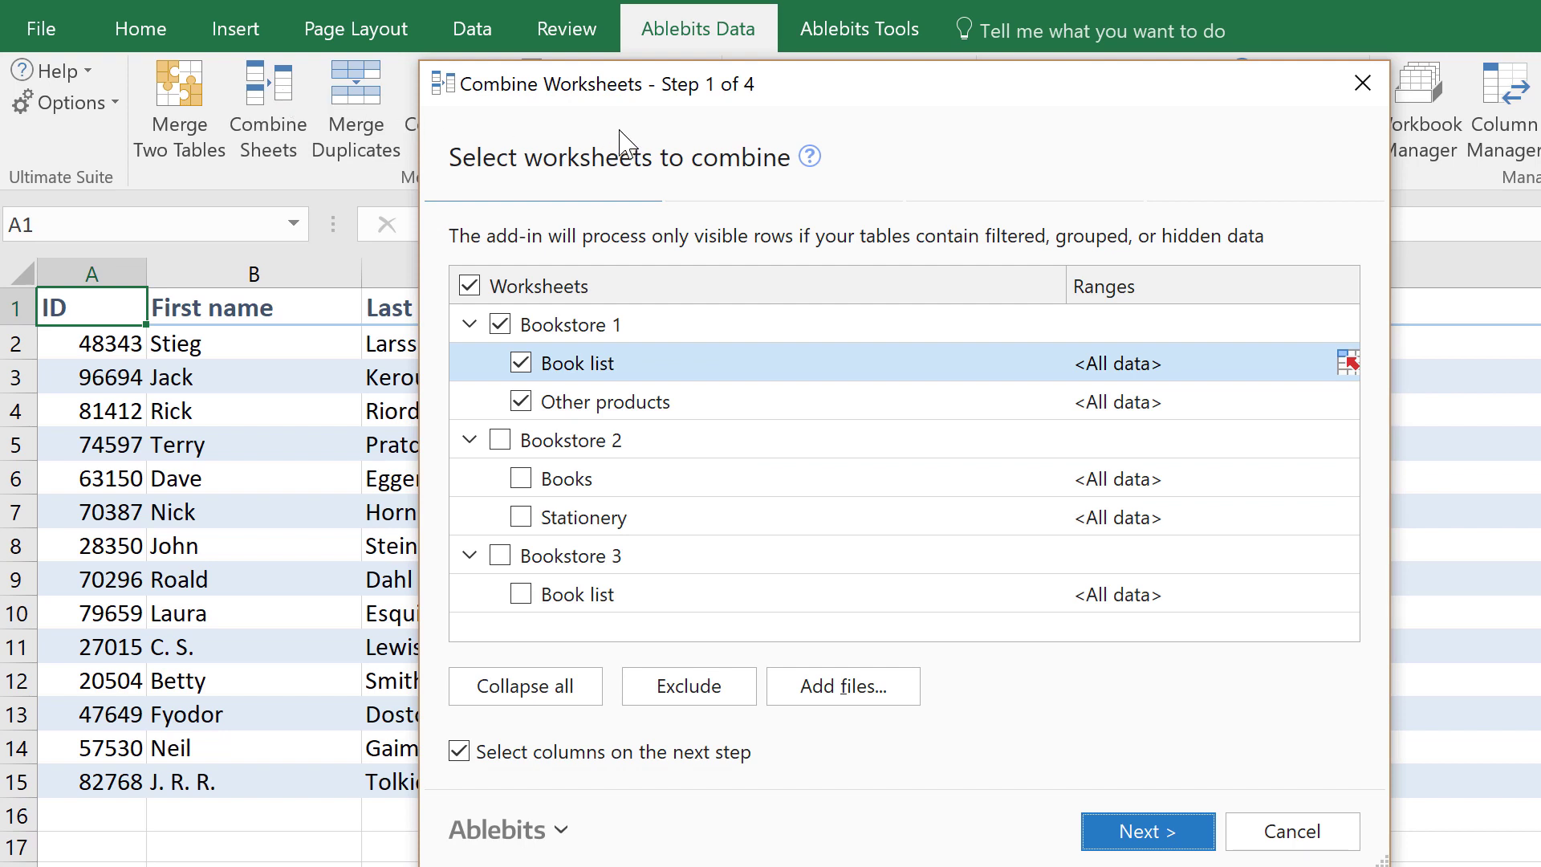
pyautogui.click(523, 402)
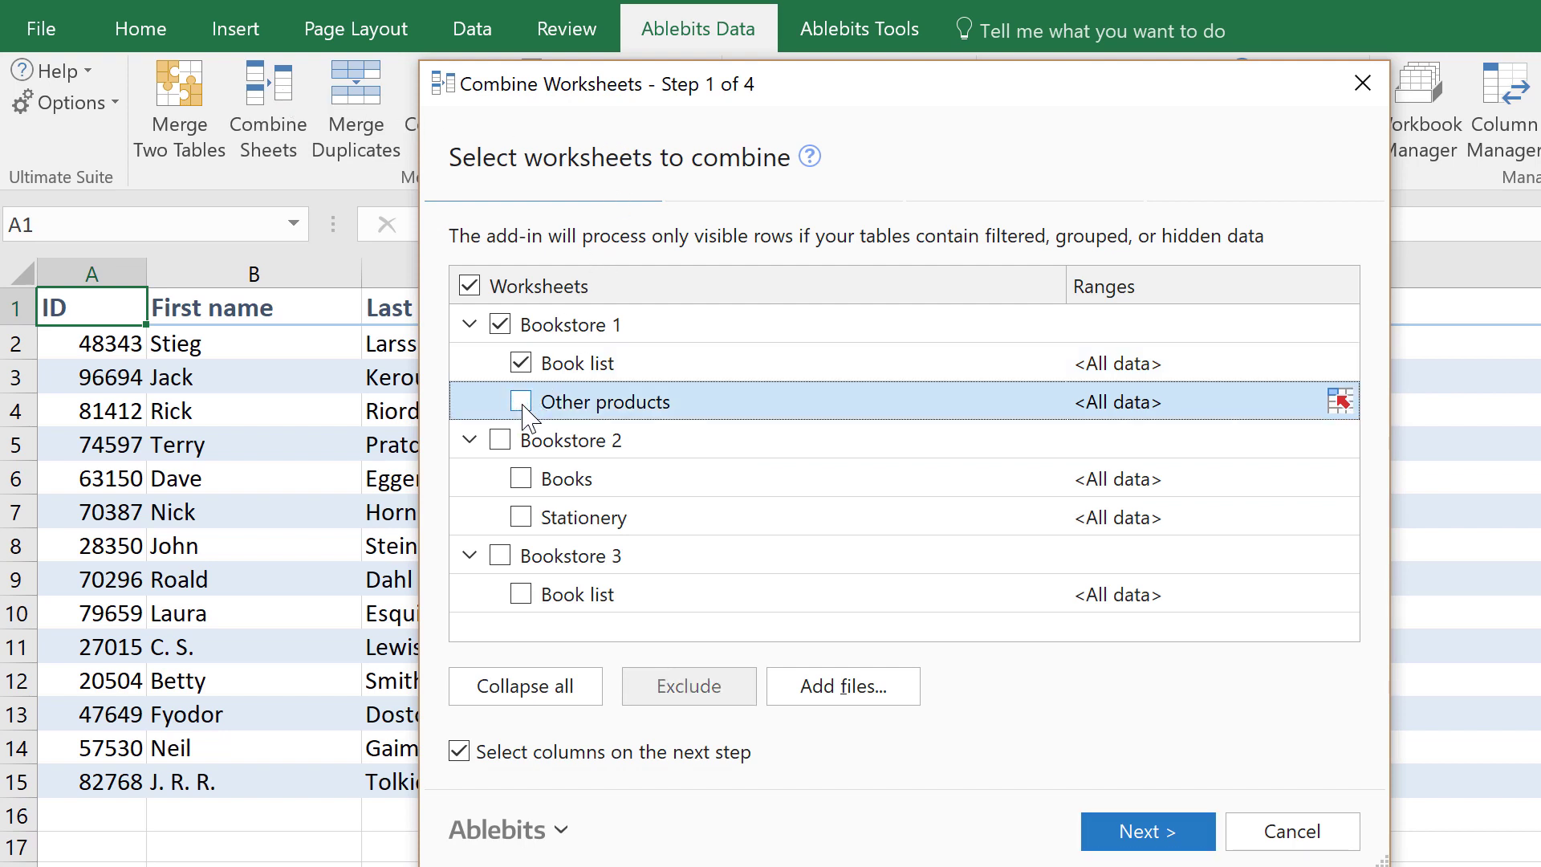
pyautogui.click(520, 479)
pyautogui.click(520, 594)
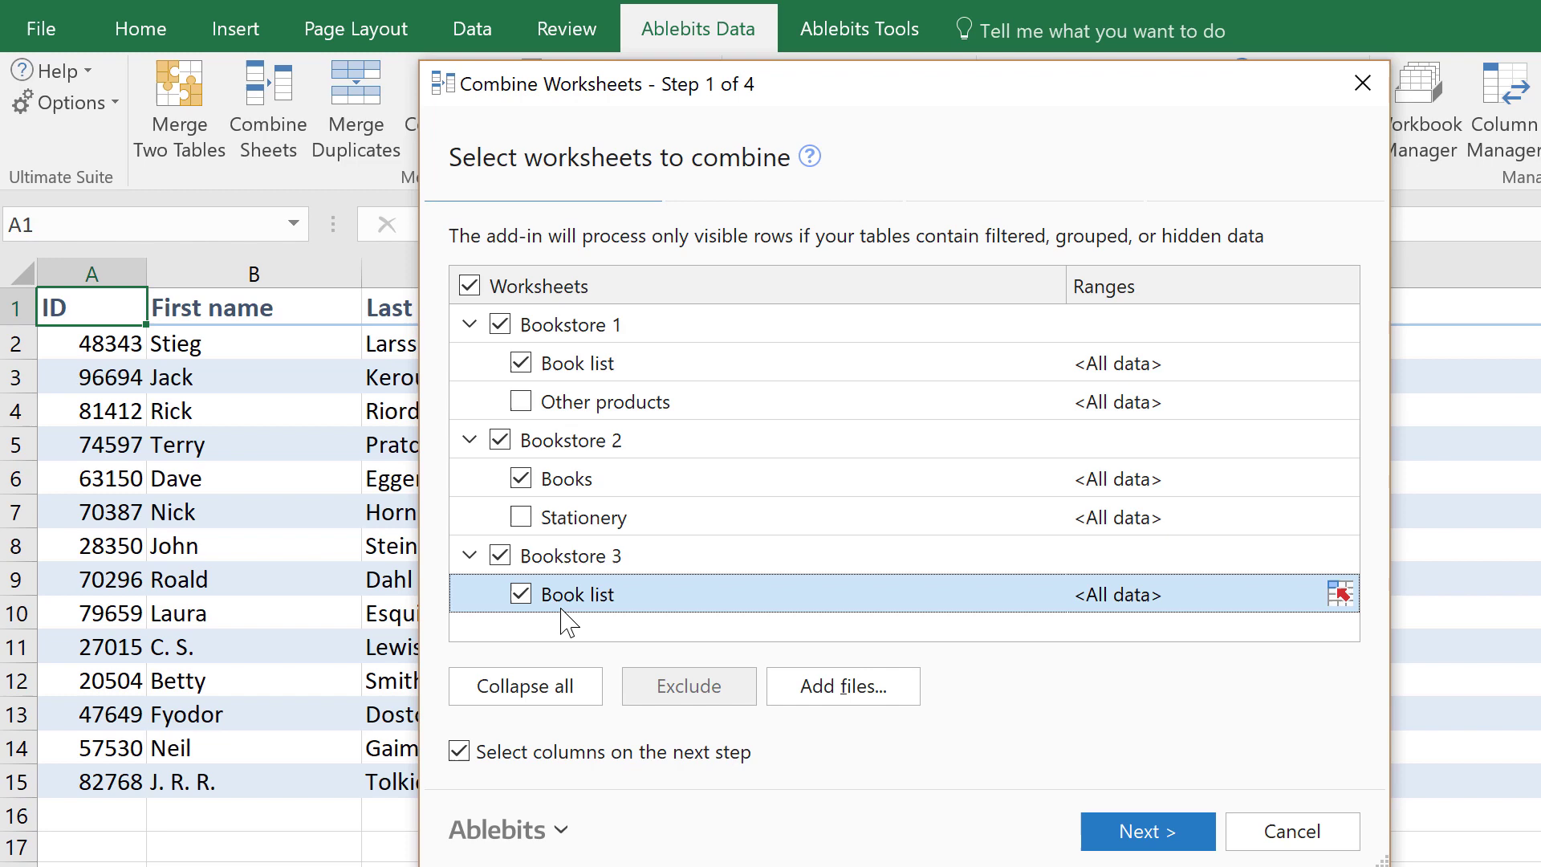
# Check Bookstore 3's data range and the Add files option, cancelling both without changes
pyautogui.click(1338, 594)
pyautogui.click(1085, 550)
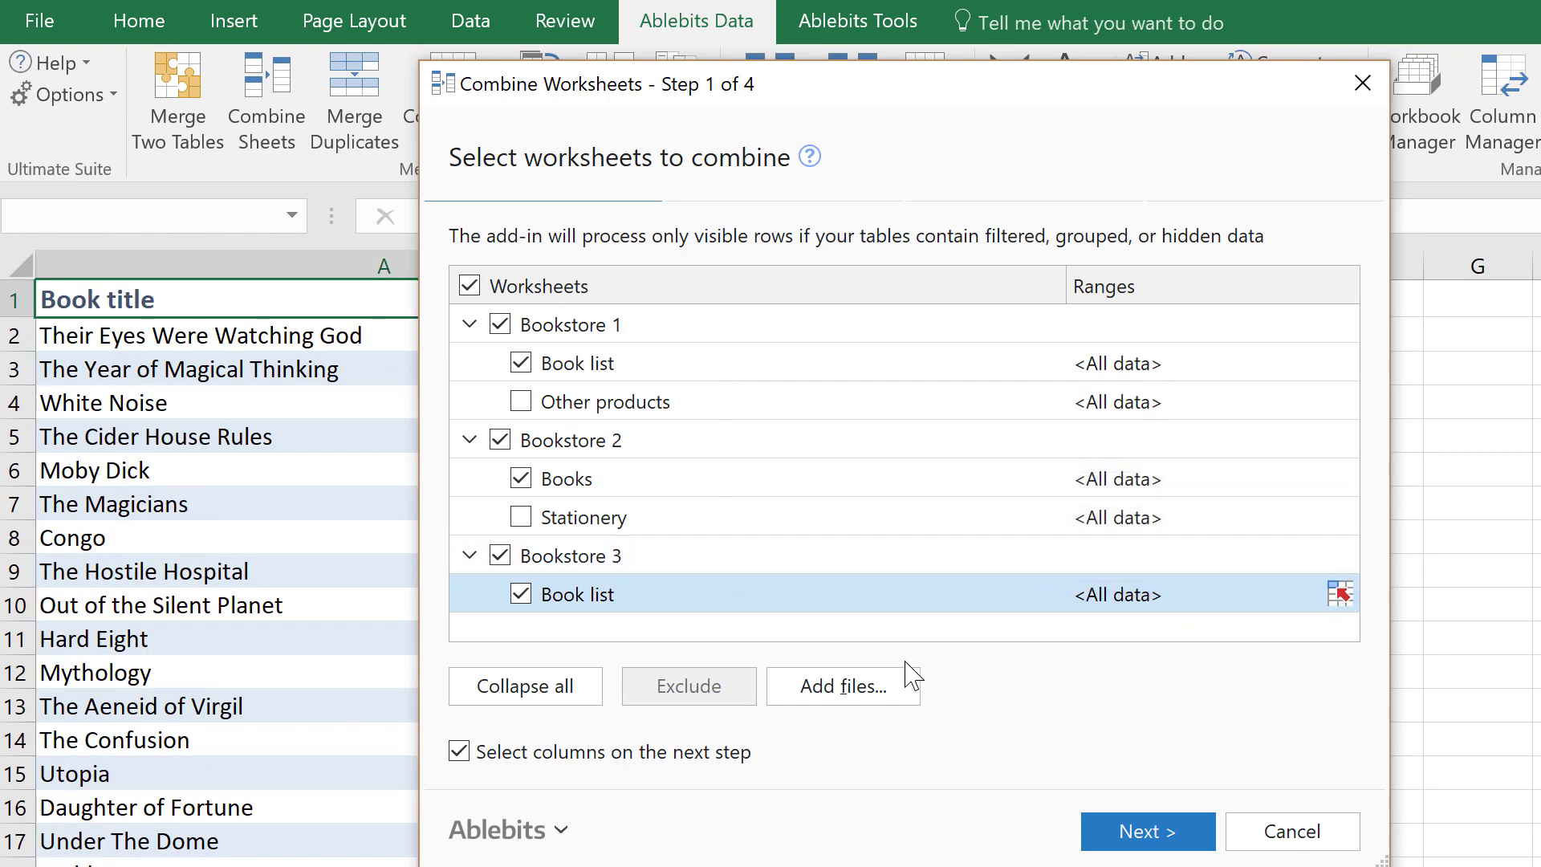
pyautogui.click(882, 695)
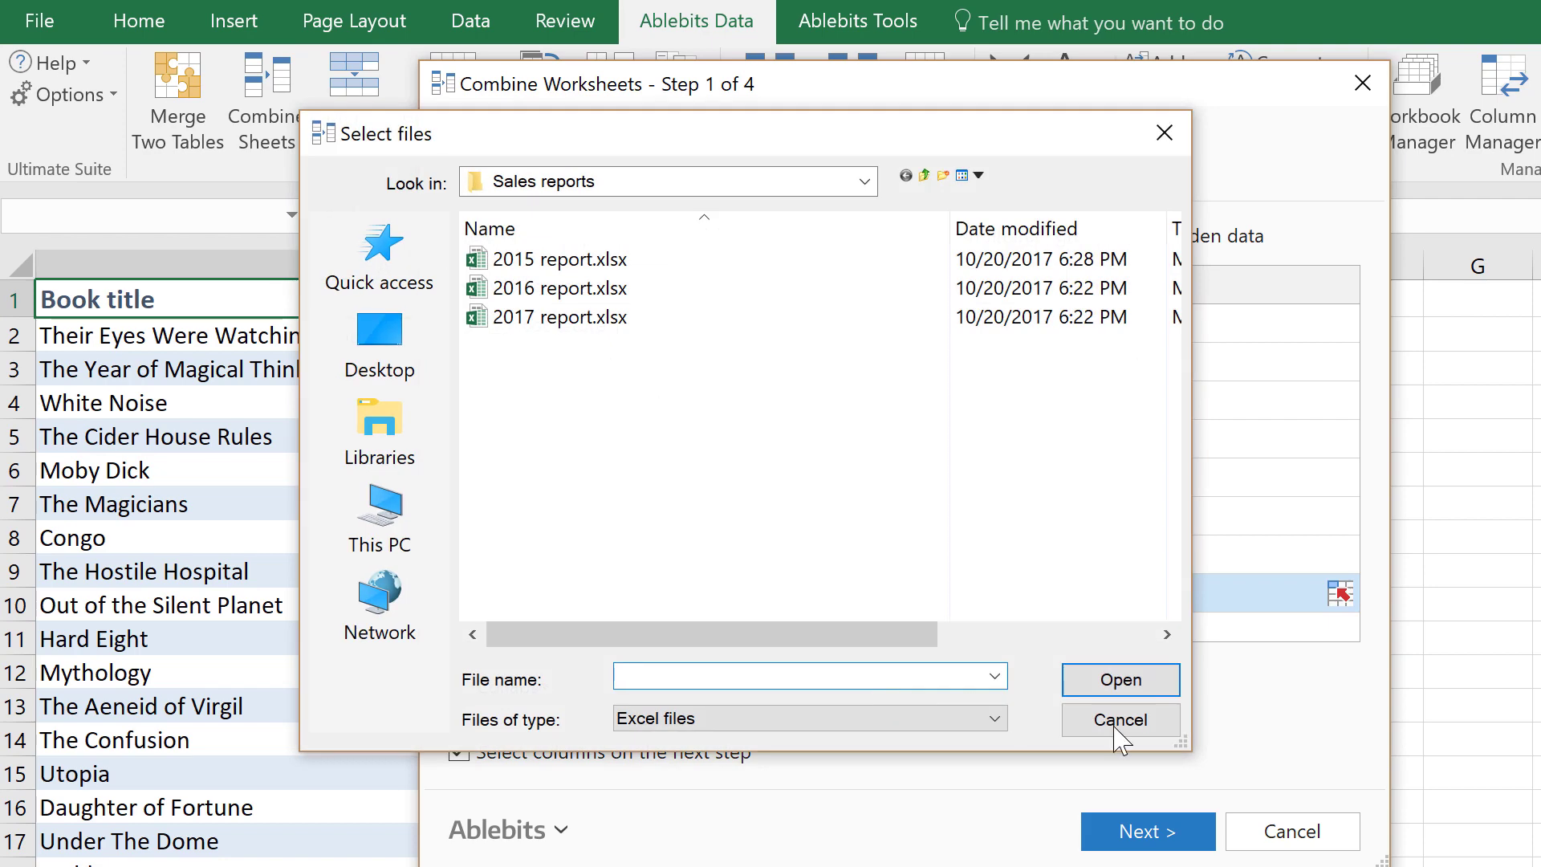
pyautogui.click(1120, 720)
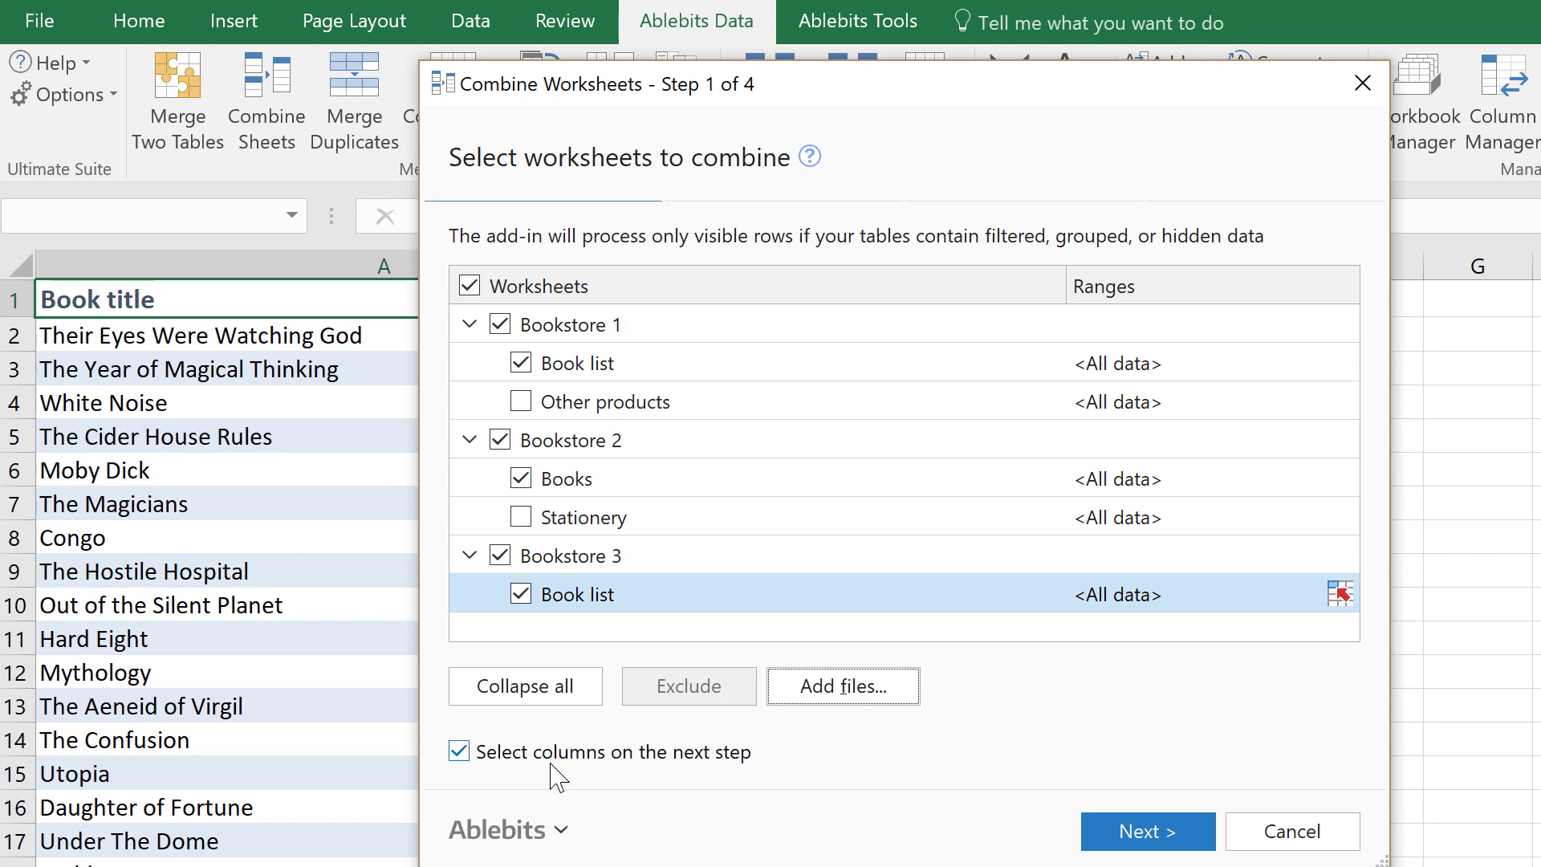
# Keep all four columns, Paste all, preserved formatting and blank rows between ranges
pyautogui.click(1123, 833)
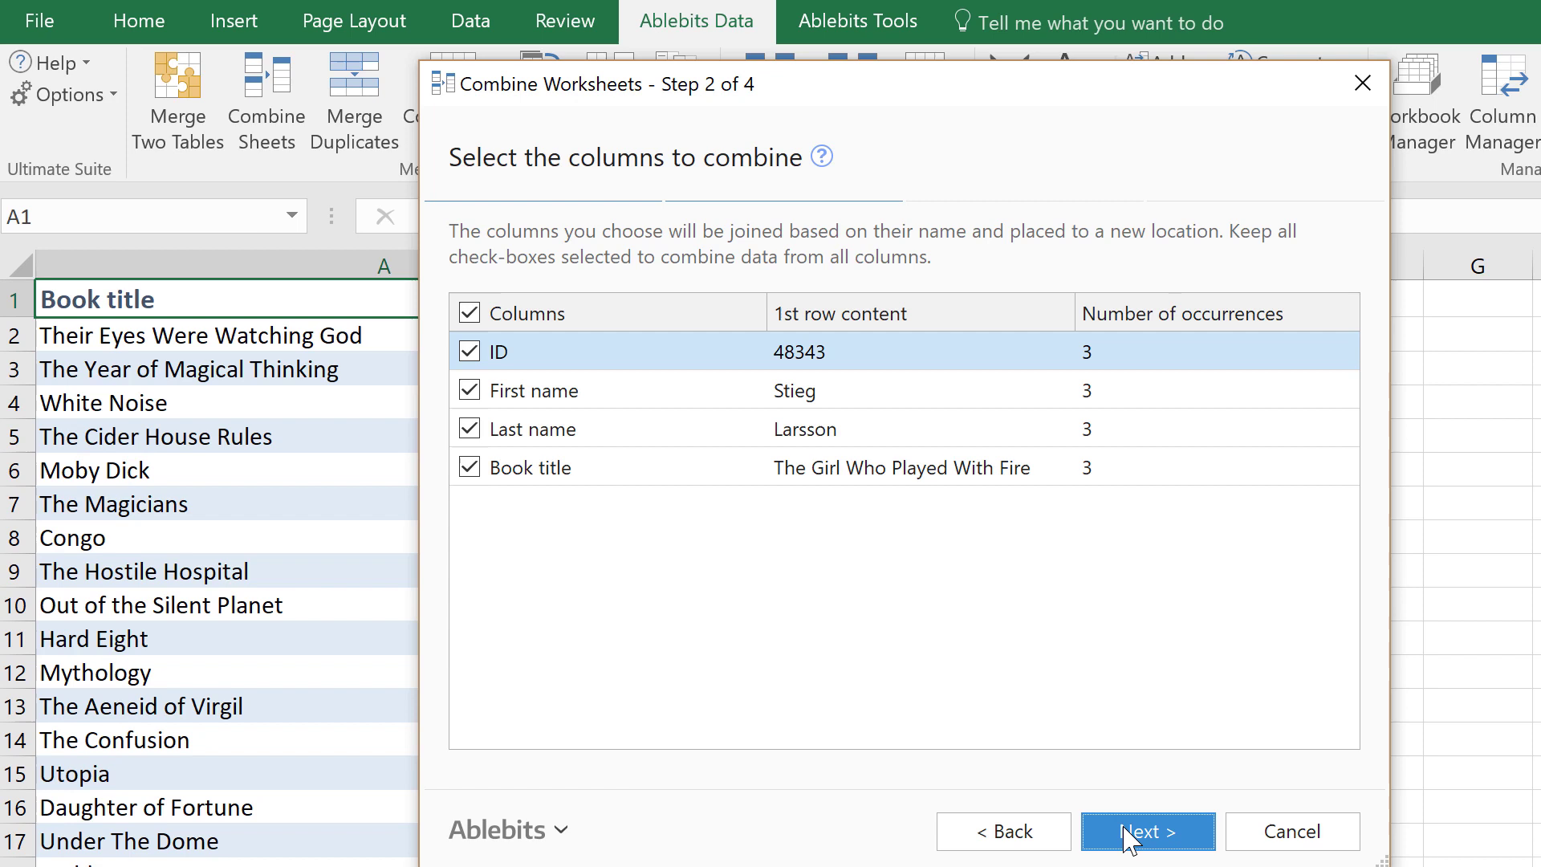
pyautogui.click(1127, 834)
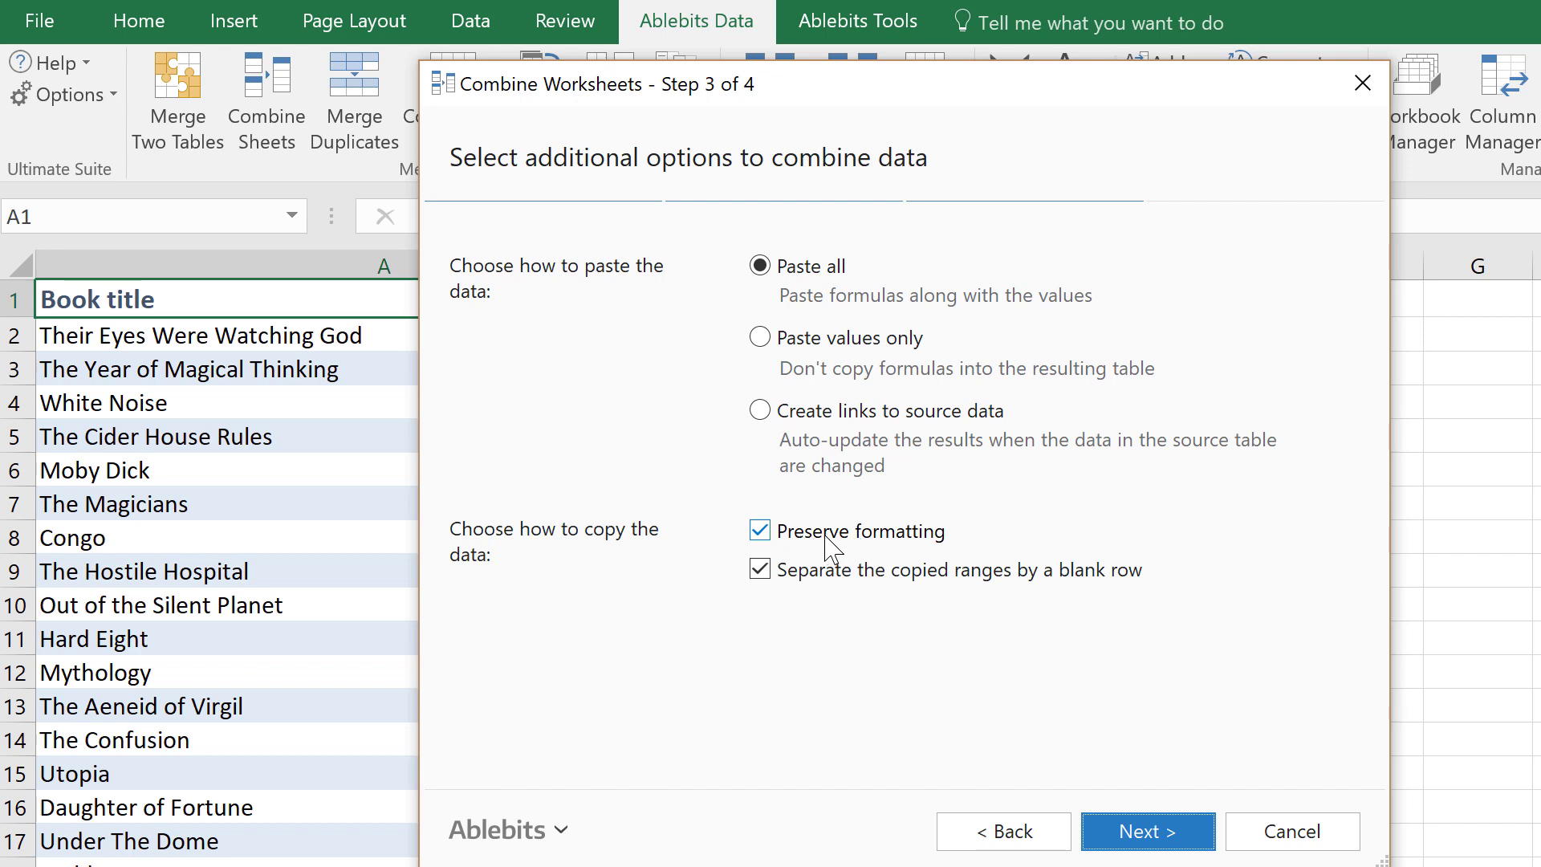
pyautogui.click(760, 532)
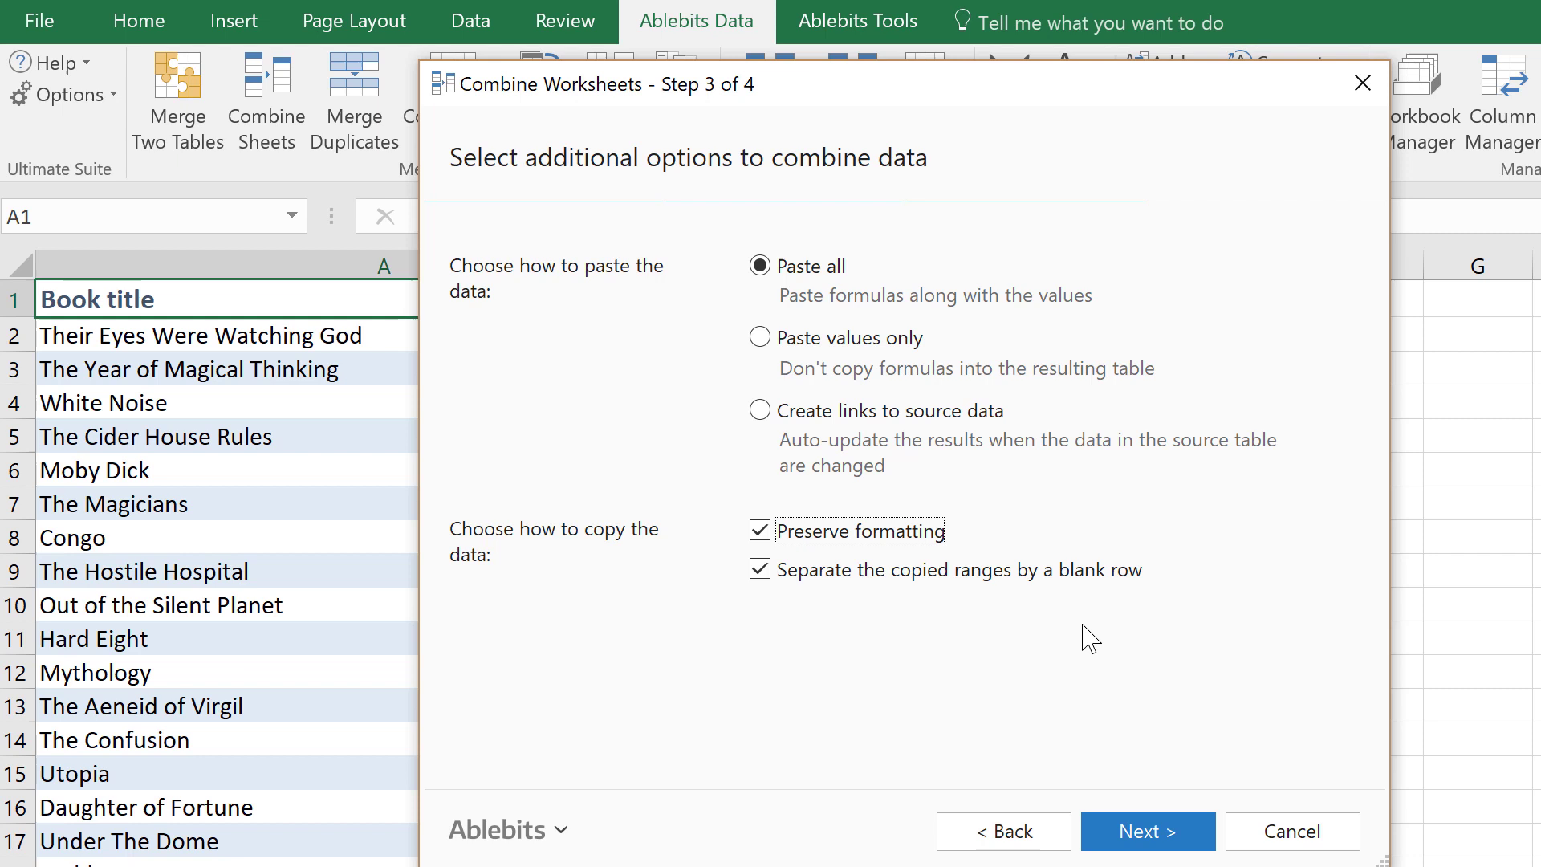
# Combine the selected book lists into a new workbook and dismiss the completion message
pyautogui.click(1172, 837)
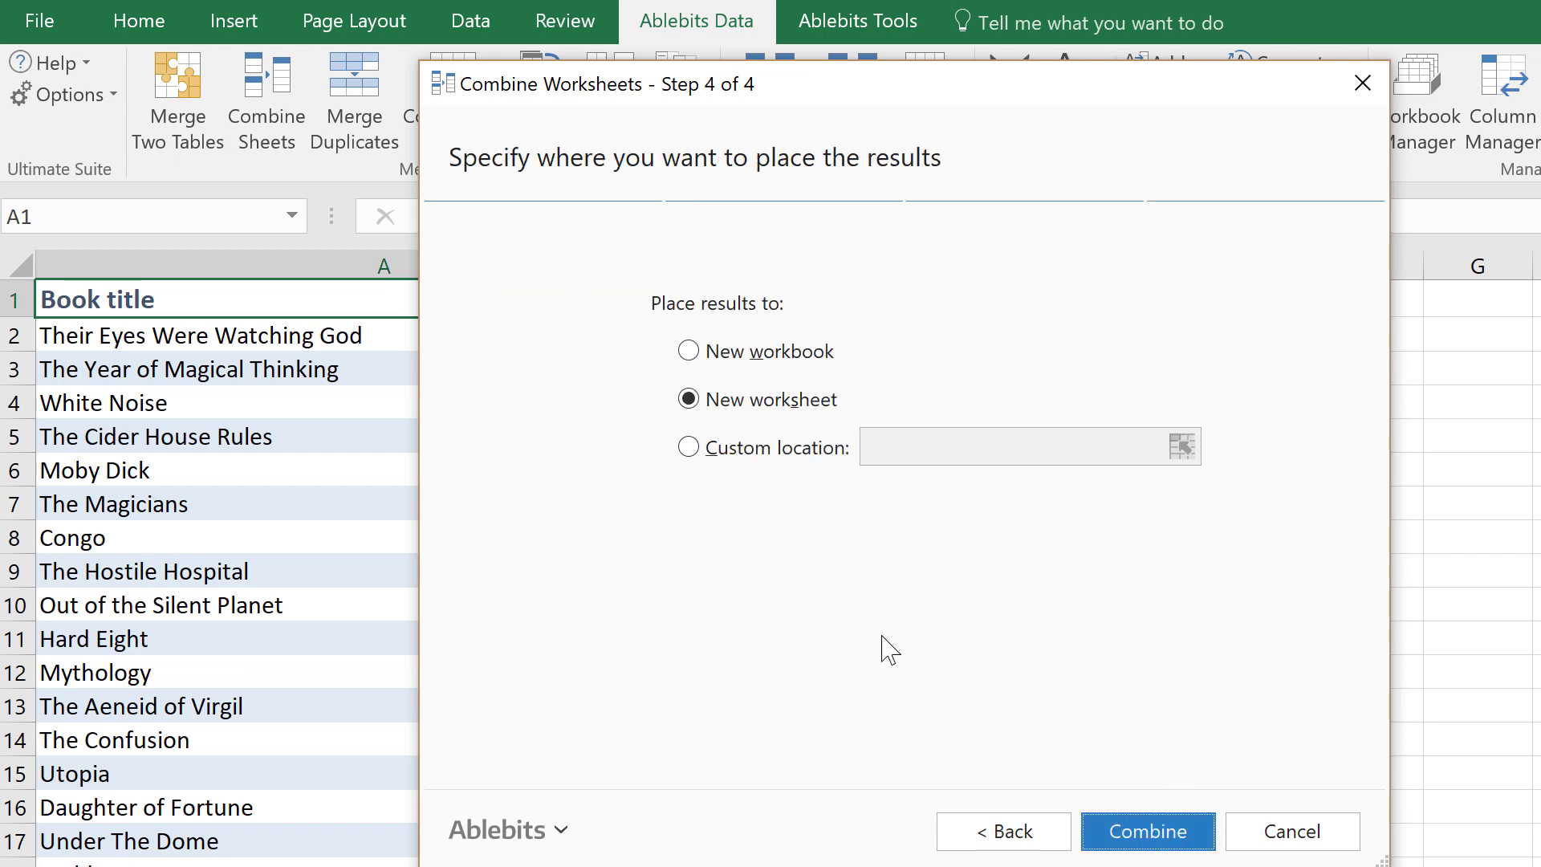
pyautogui.click(687, 357)
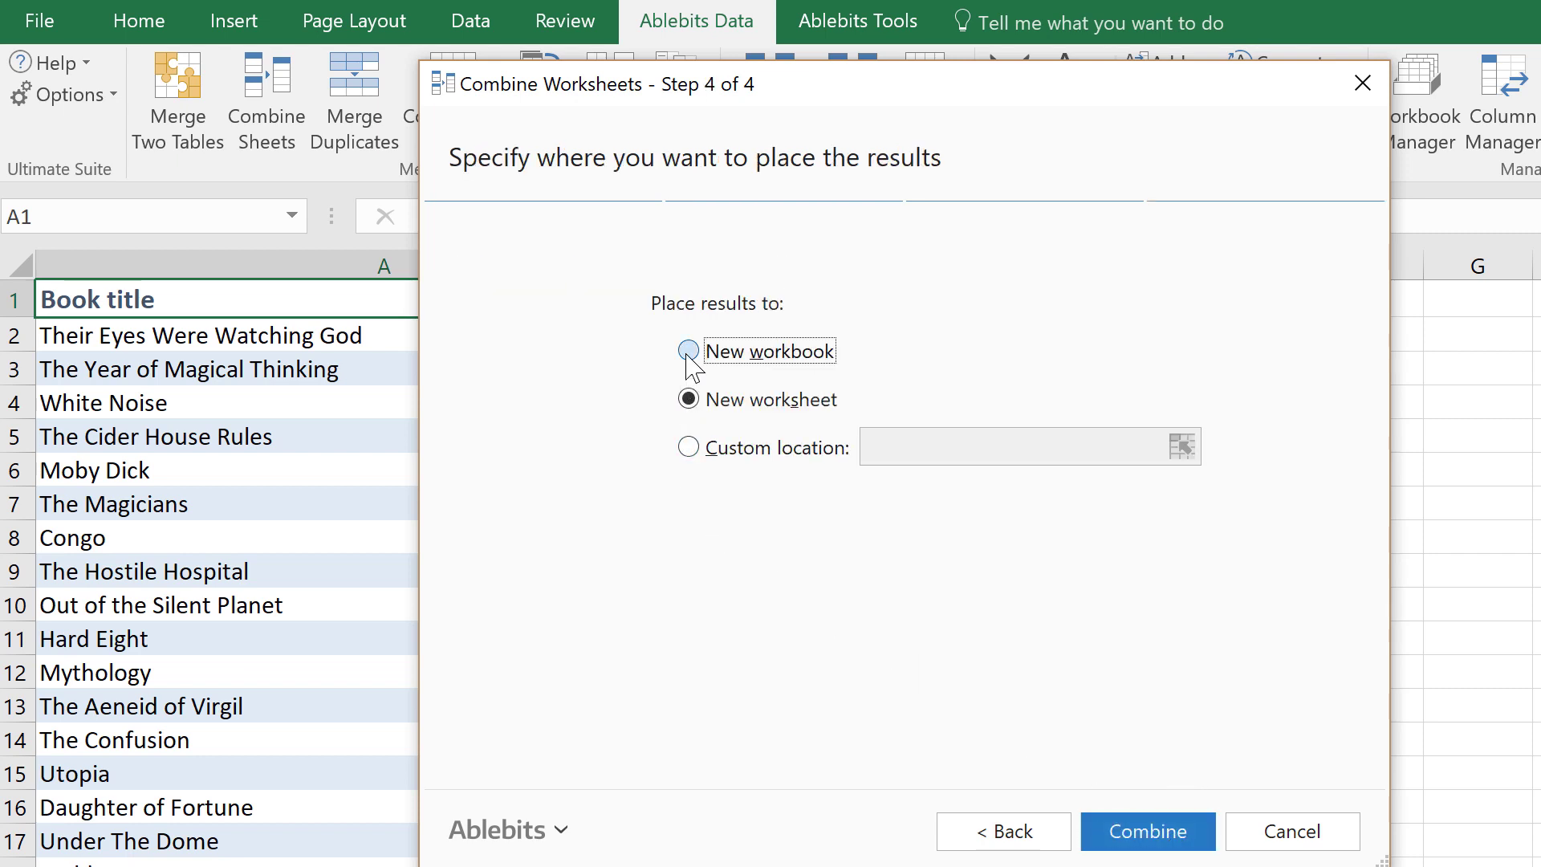
pyautogui.click(1174, 834)
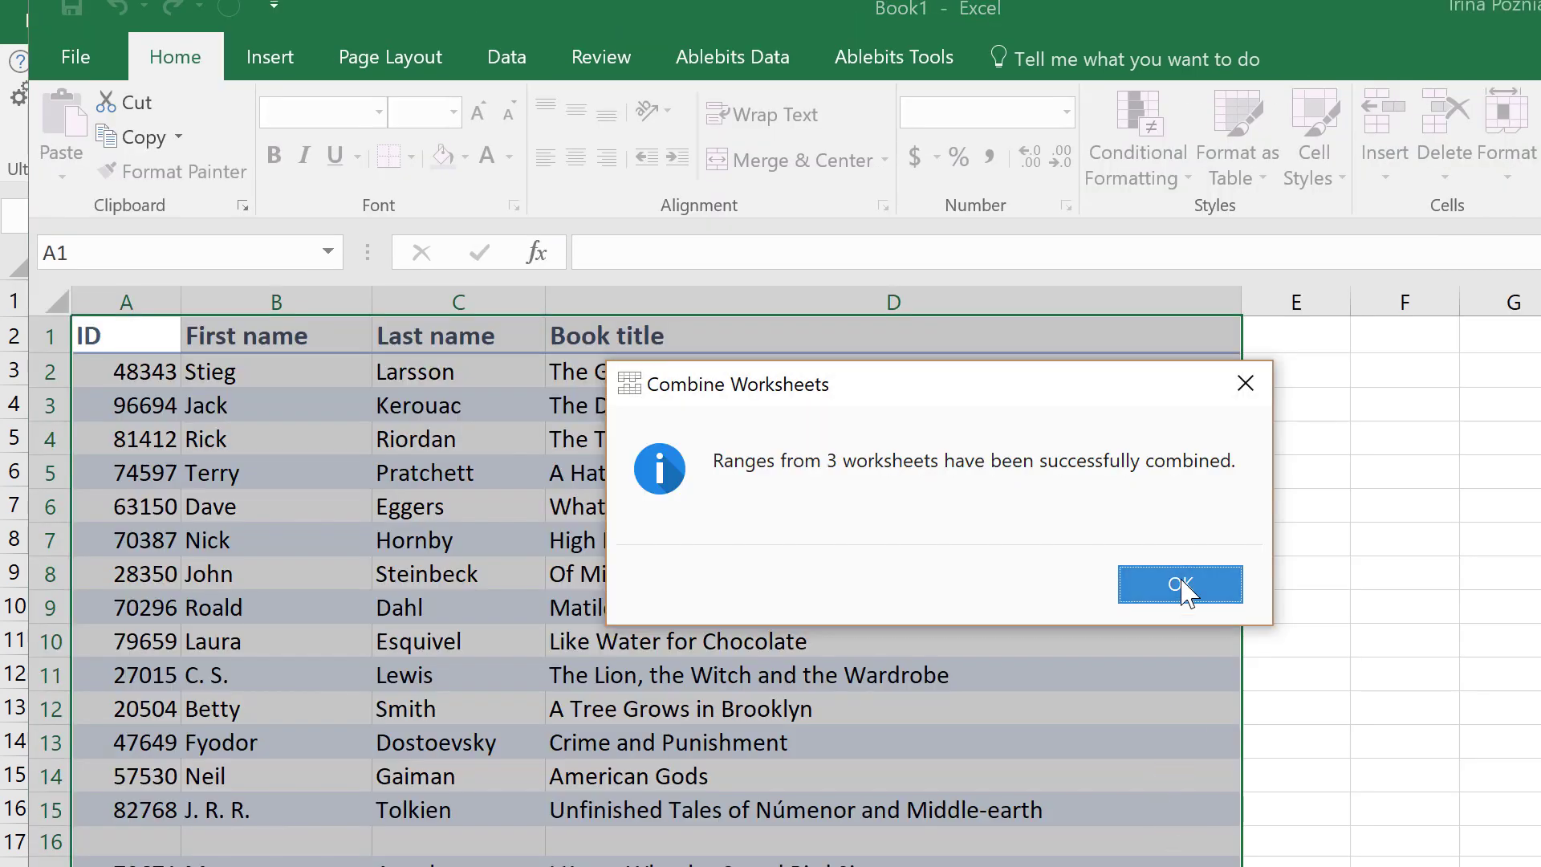
pyautogui.click(1181, 590)
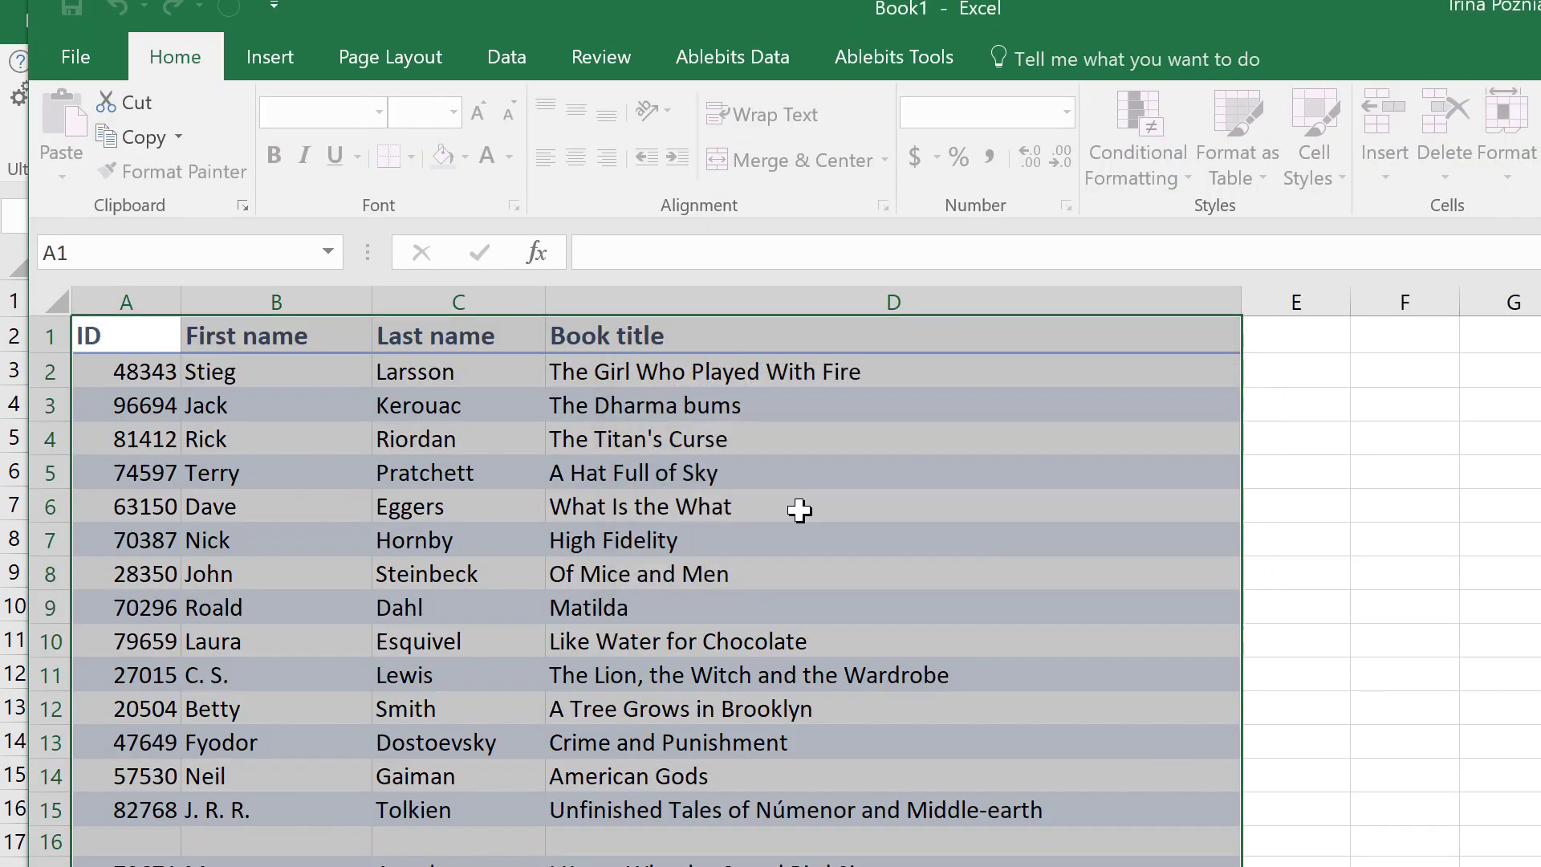
# Jump down the combined list with Ctrl+Down to confirm blank rows separate each store's data
pyautogui.click(124, 343)
pyautogui.hotkey('ctrl', 'Down')
pyautogui.hotkey('ctrl', 'Down')
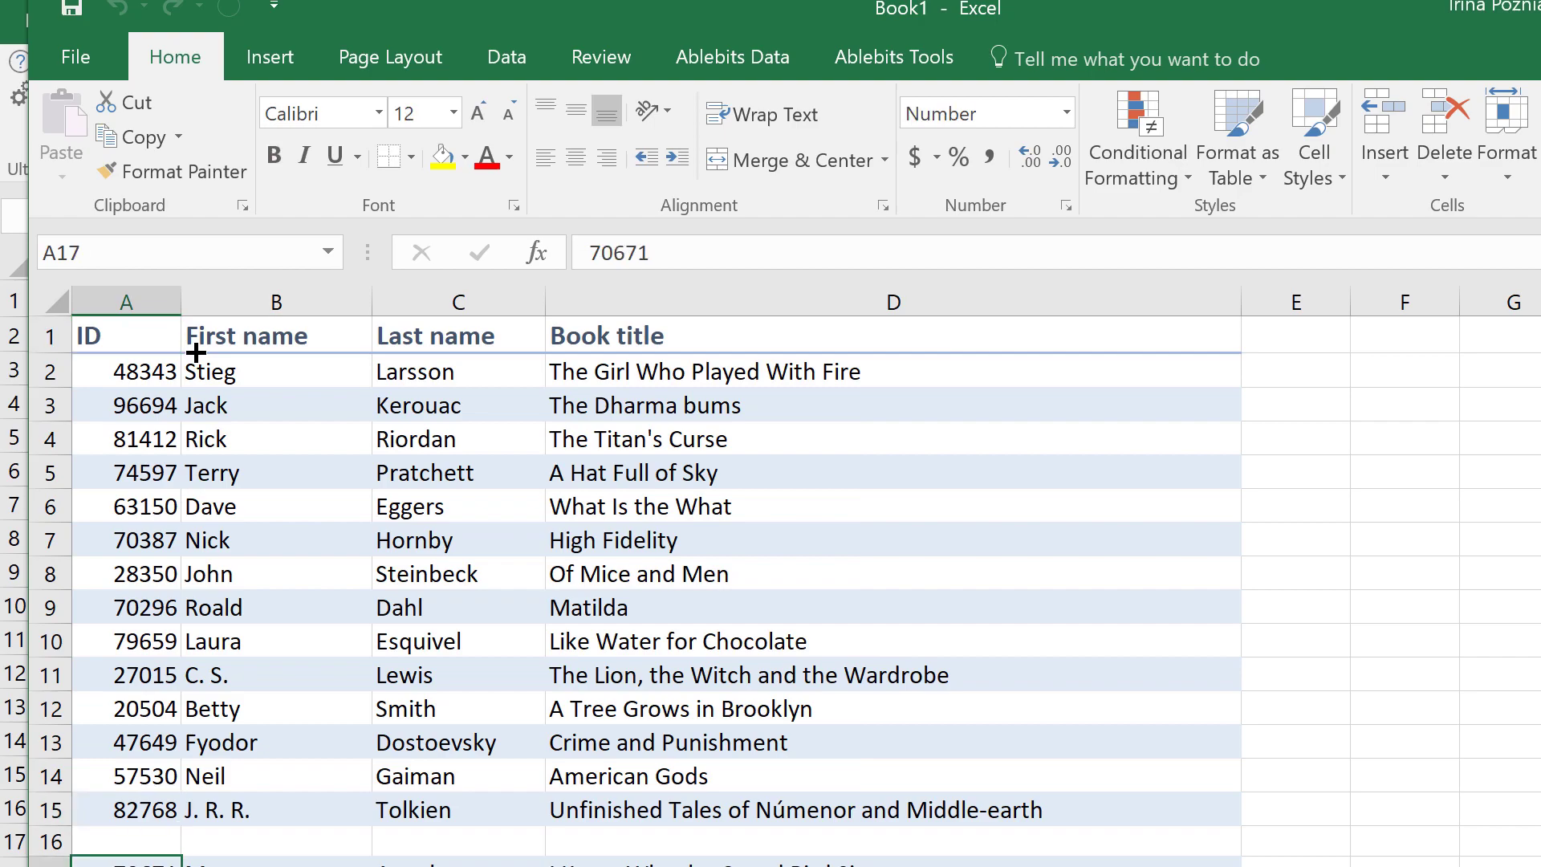
pyautogui.hotkey('ctrl', 'Down')
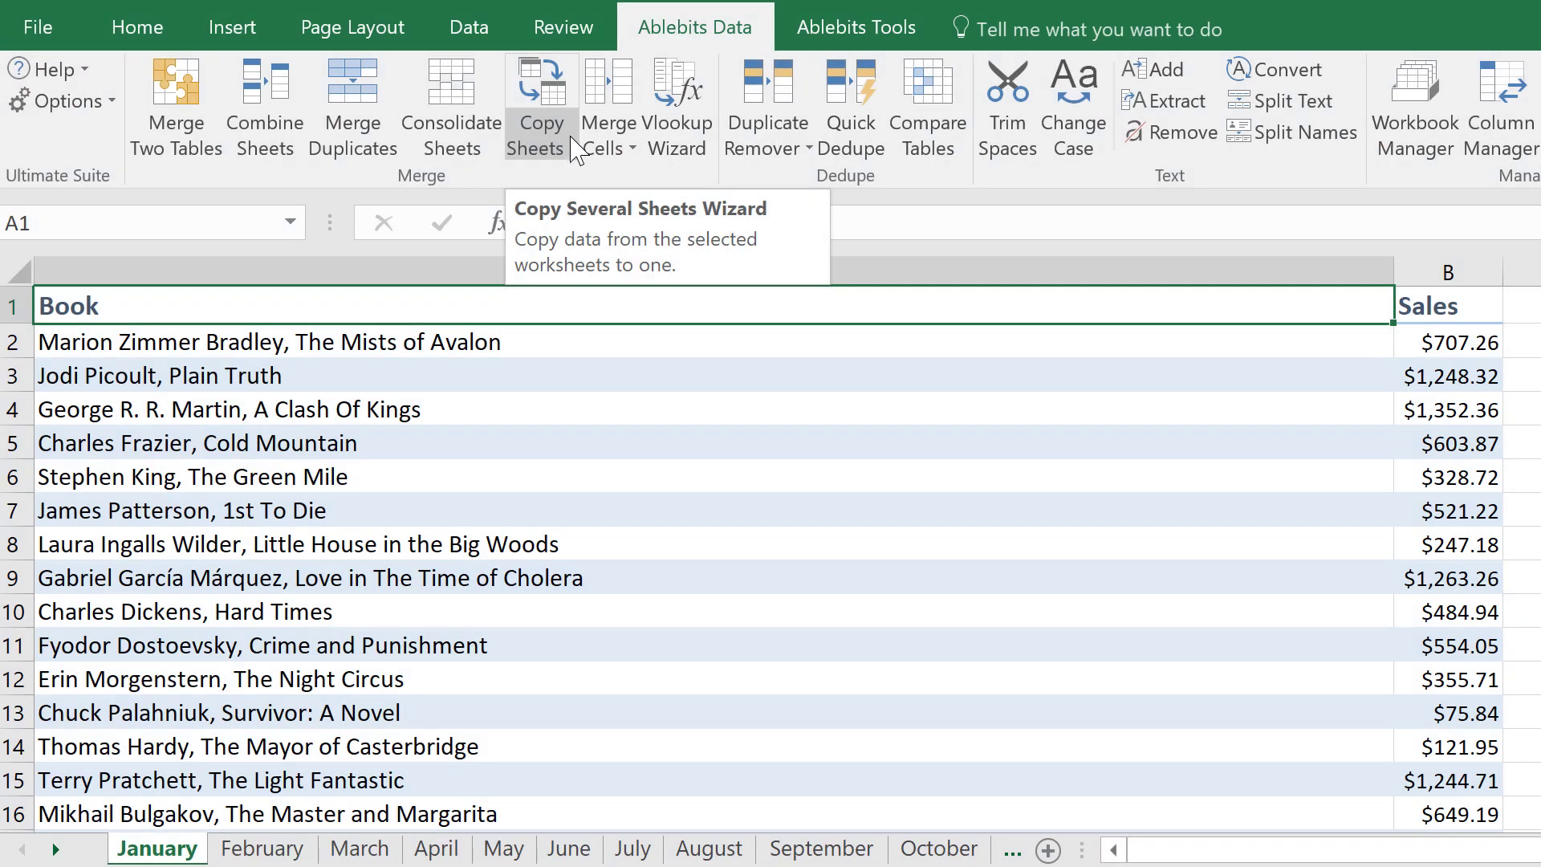
# Open the Ablebits Copy Sheets drop-down in the monthly sales workbook
pyautogui.click(572, 148)
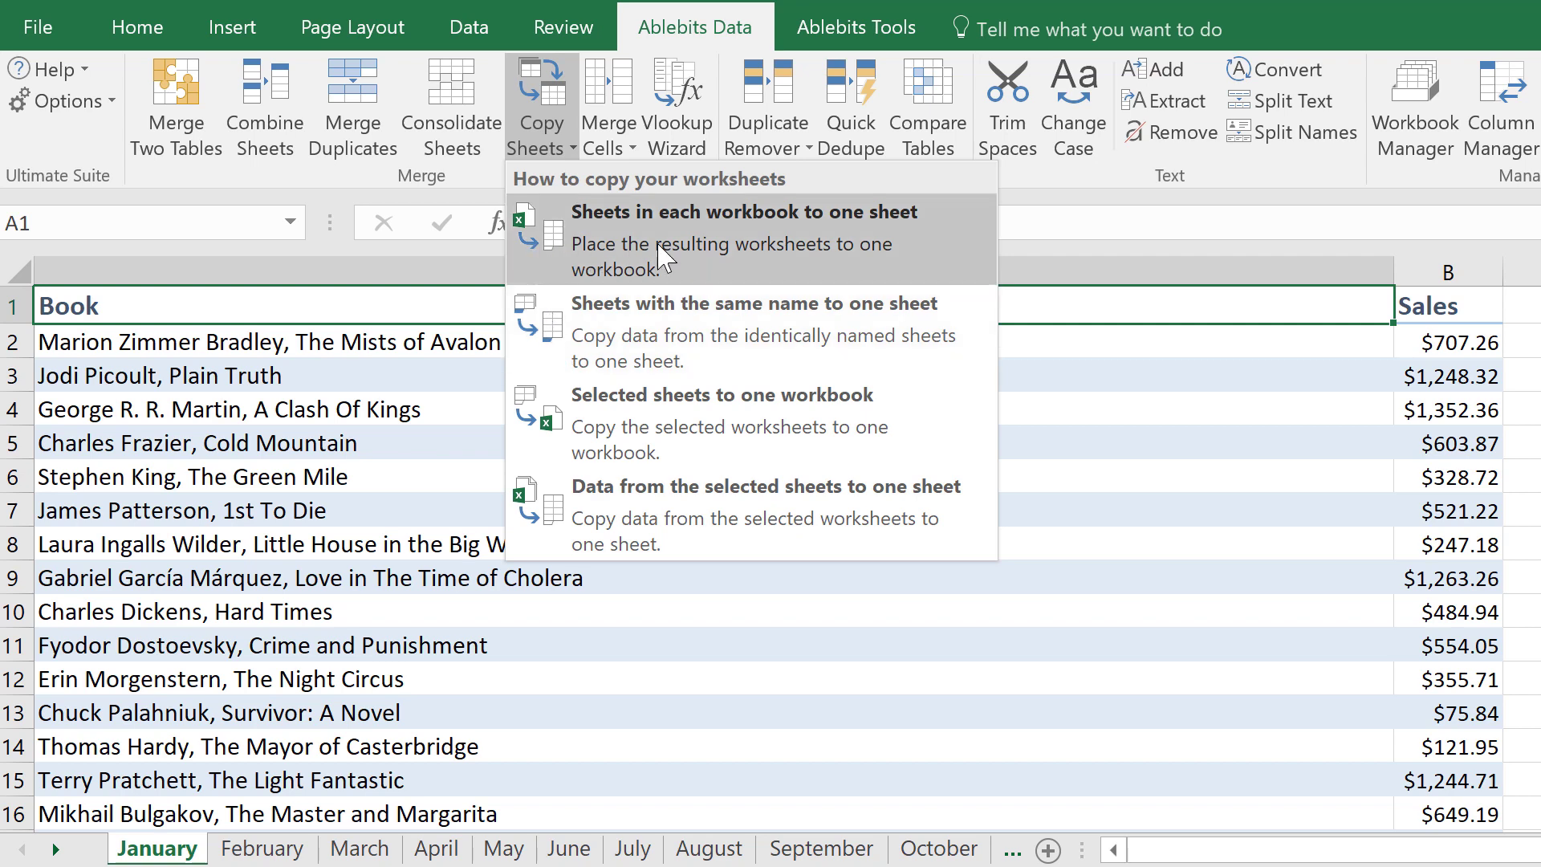
# Copy each workbook's sheets into one sheet, adding and ticking 2016 and 2017 report.xlsx
pyautogui.click(905, 252)
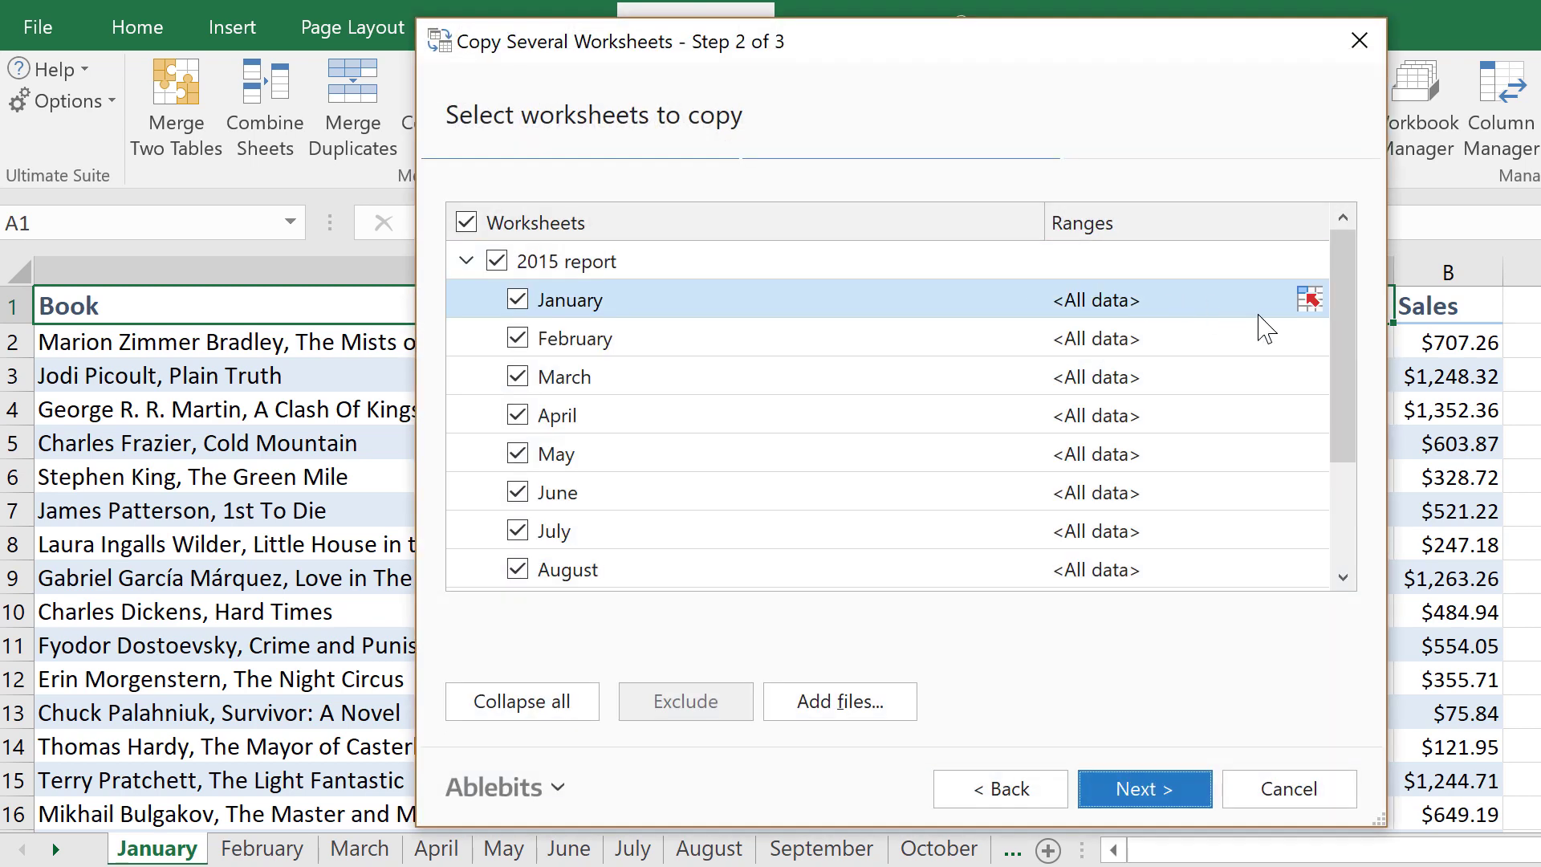
pyautogui.moveTo(1359, 350); pyautogui.dragTo(1351, 506)
pyautogui.click(873, 705)
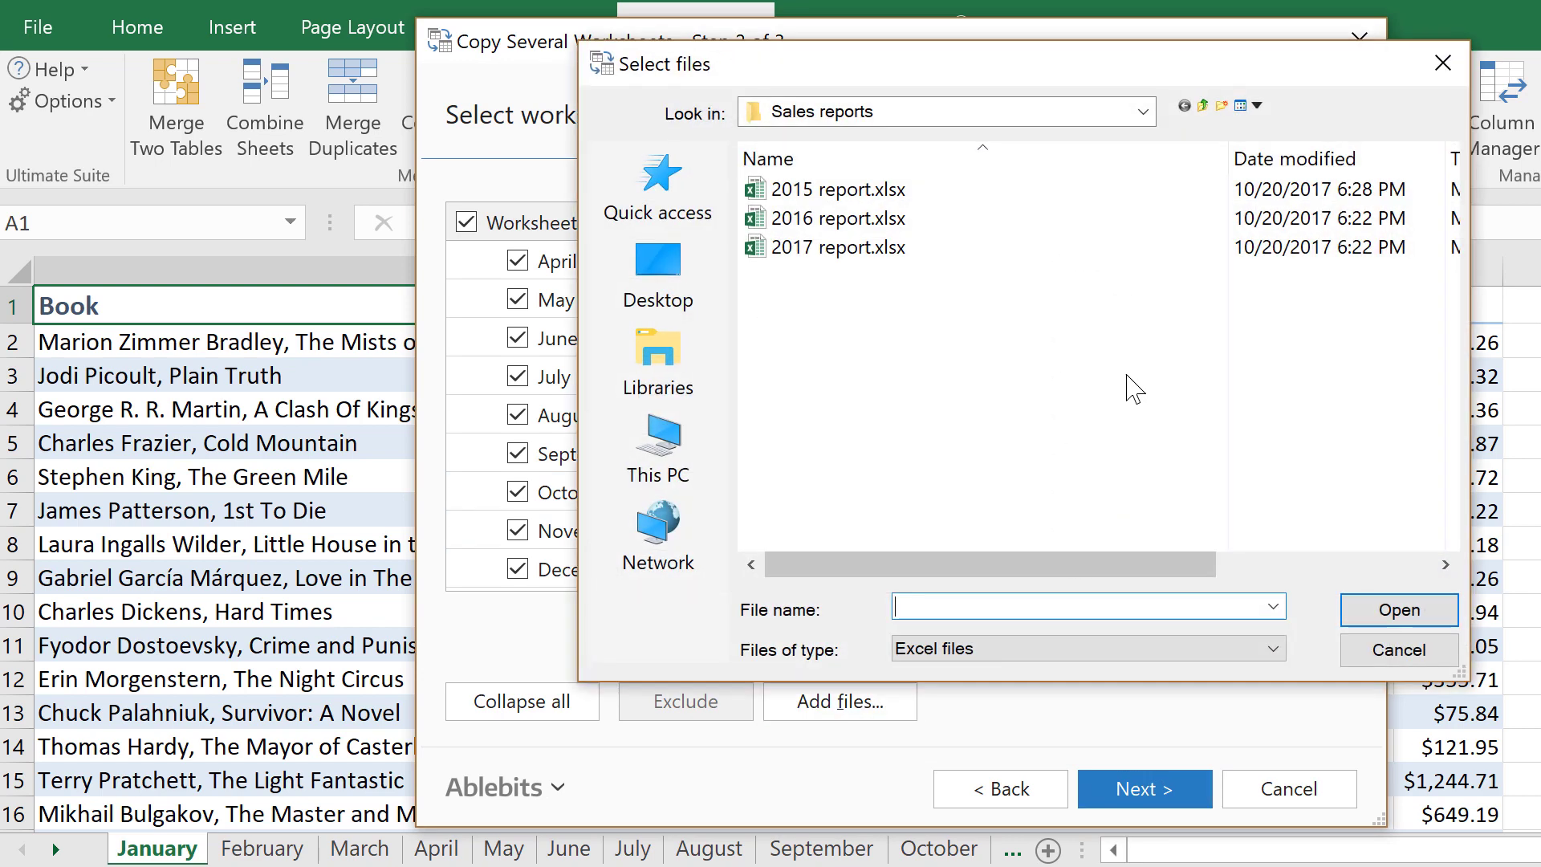
pyautogui.click(946, 248)
pyautogui.keyDown('shift'); pyautogui.click(923, 218); pyautogui.keyUp('shift')
pyautogui.click(1379, 611)
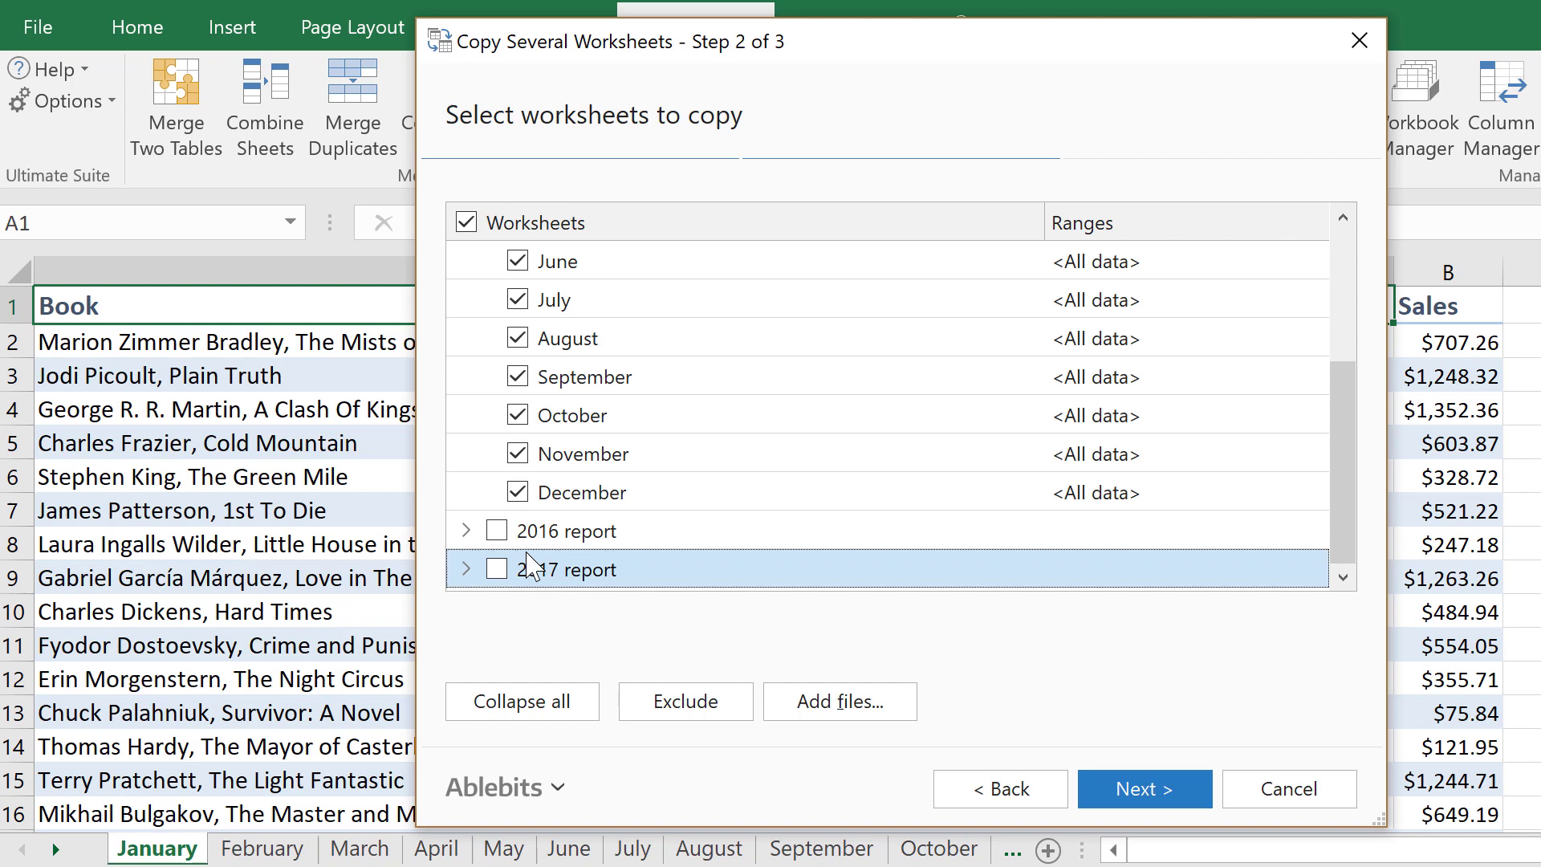
pyautogui.click(496, 531)
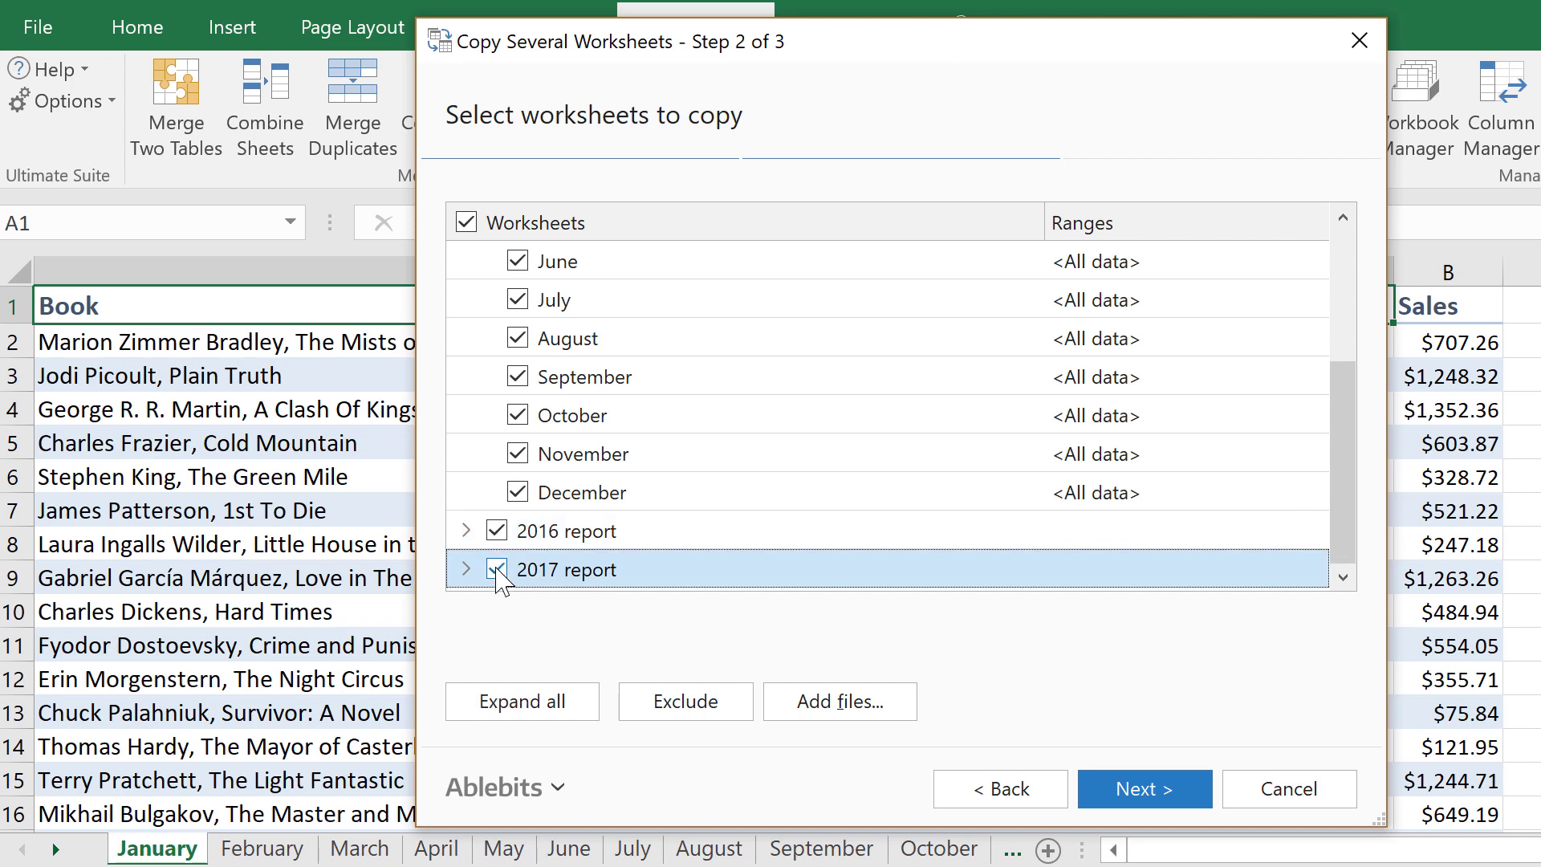
pyautogui.click(1155, 783)
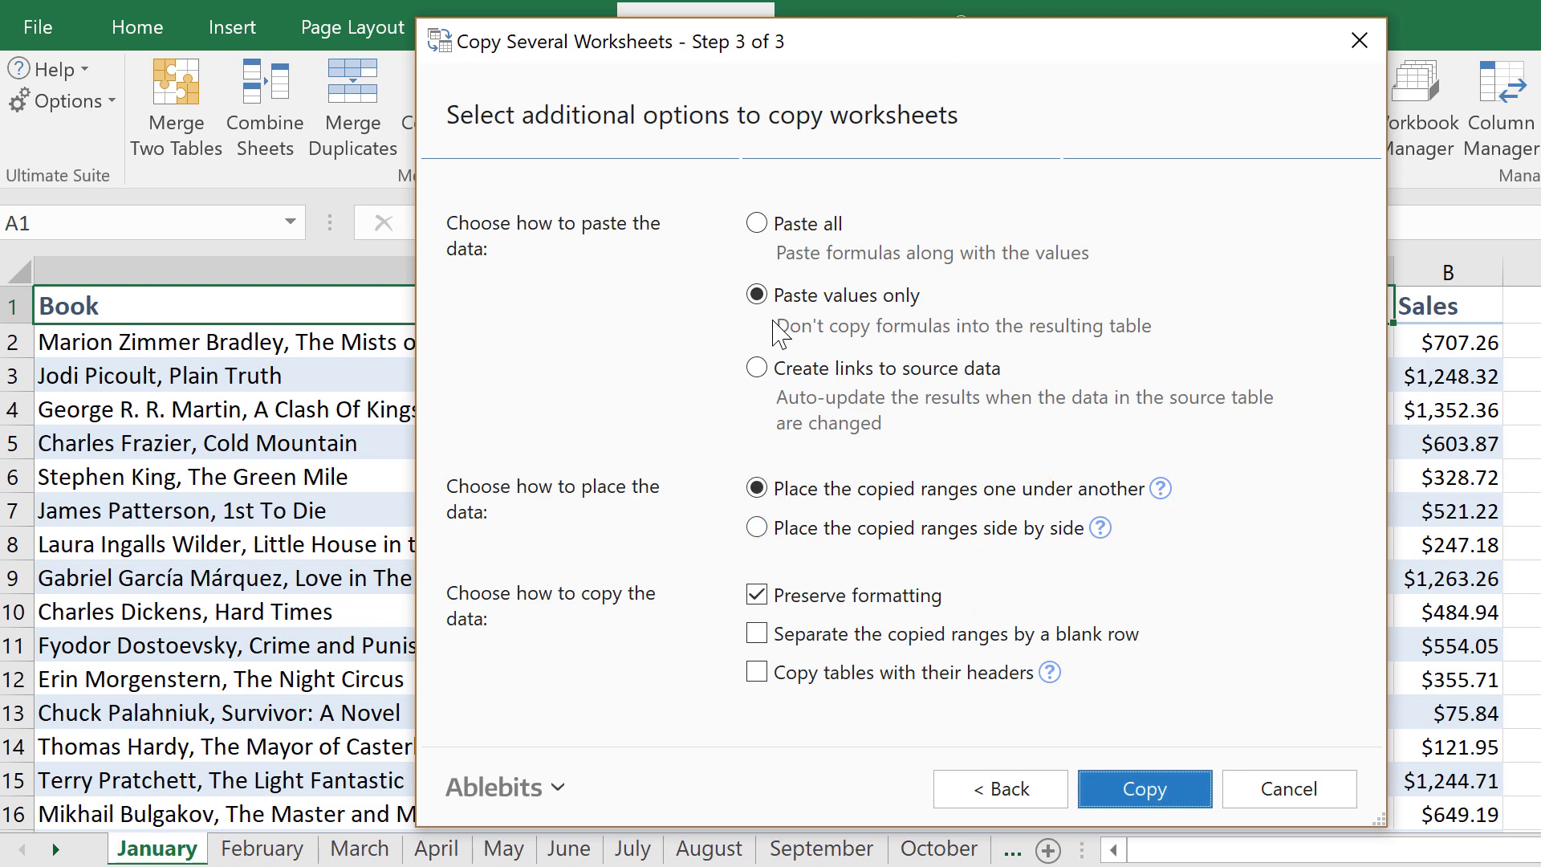
# Copy the monthly sheets as stacked values, then view the 2017 report sheet
pyautogui.click(1168, 792)
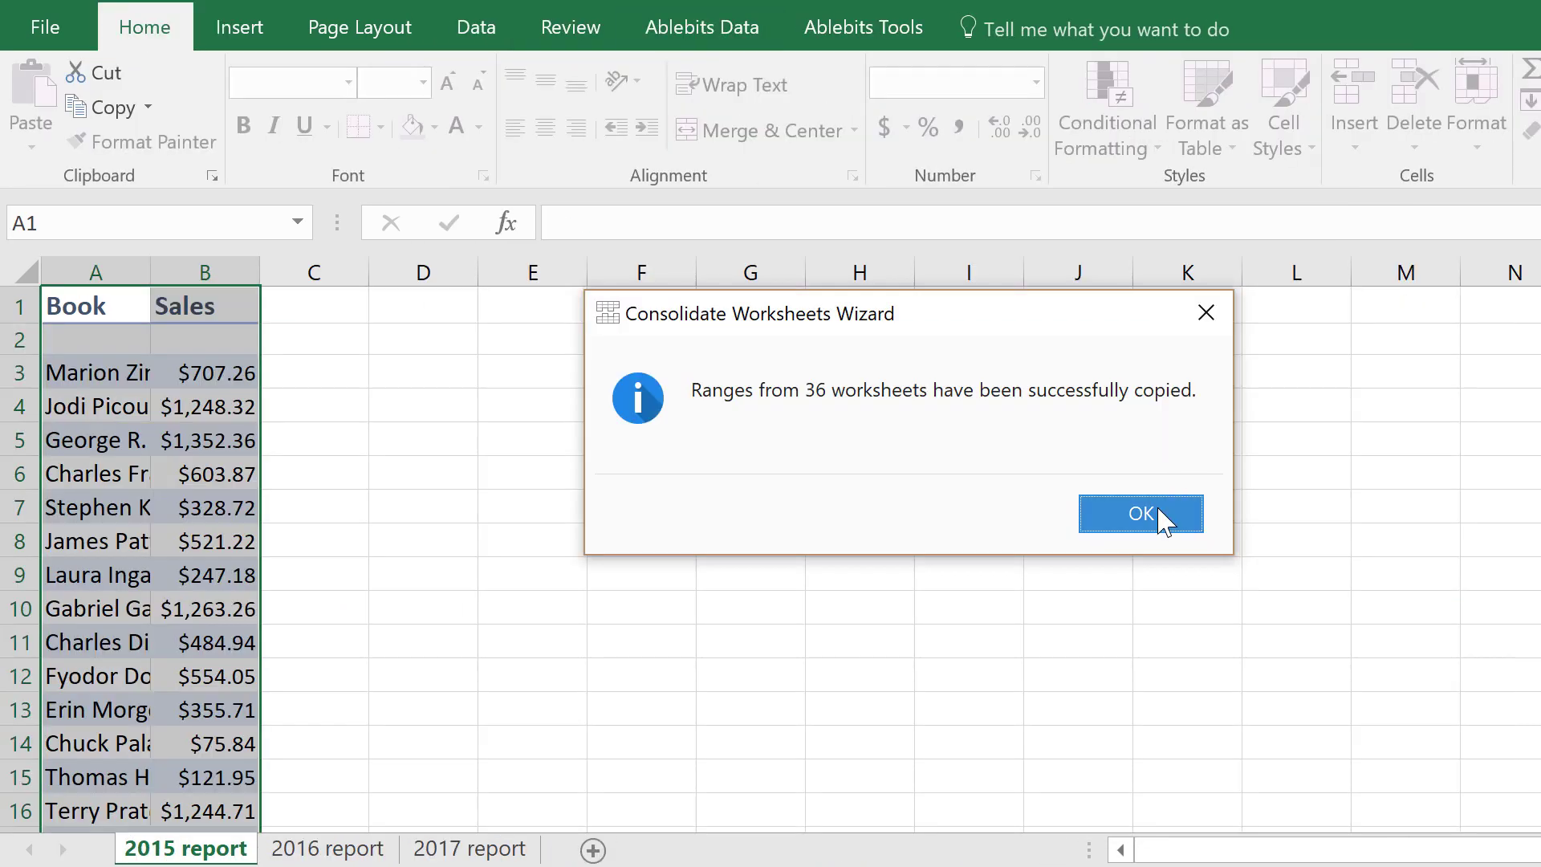
pyautogui.click(1159, 516)
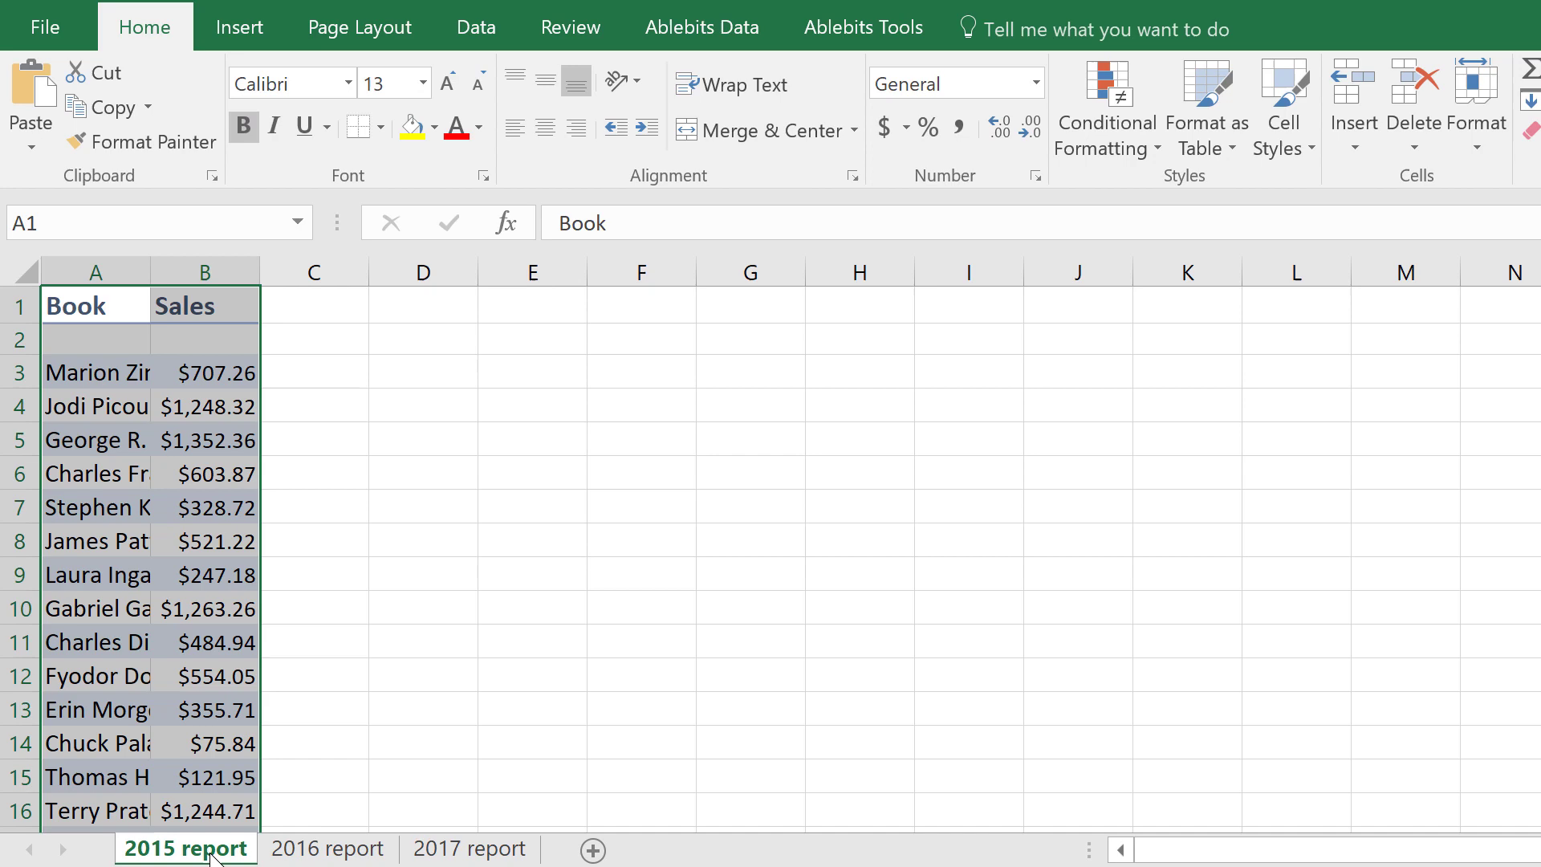
pyautogui.click(459, 852)
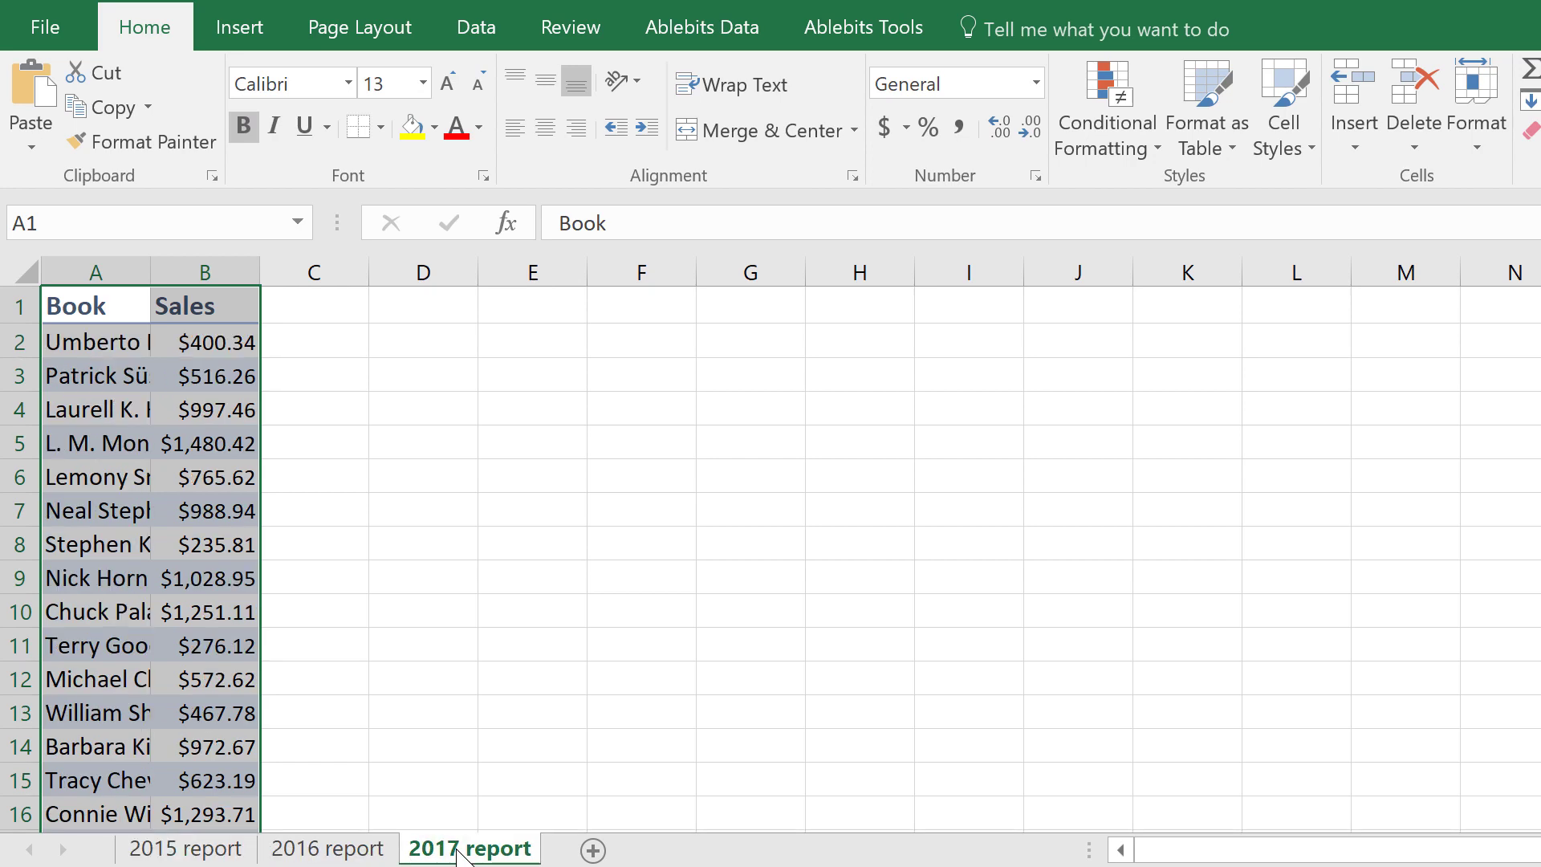
# Auto-fit columns A and B of the 2017 report and jump to its last data row
pyautogui.doubleClick(150, 271)
pyautogui.doubleClick(1504, 267)
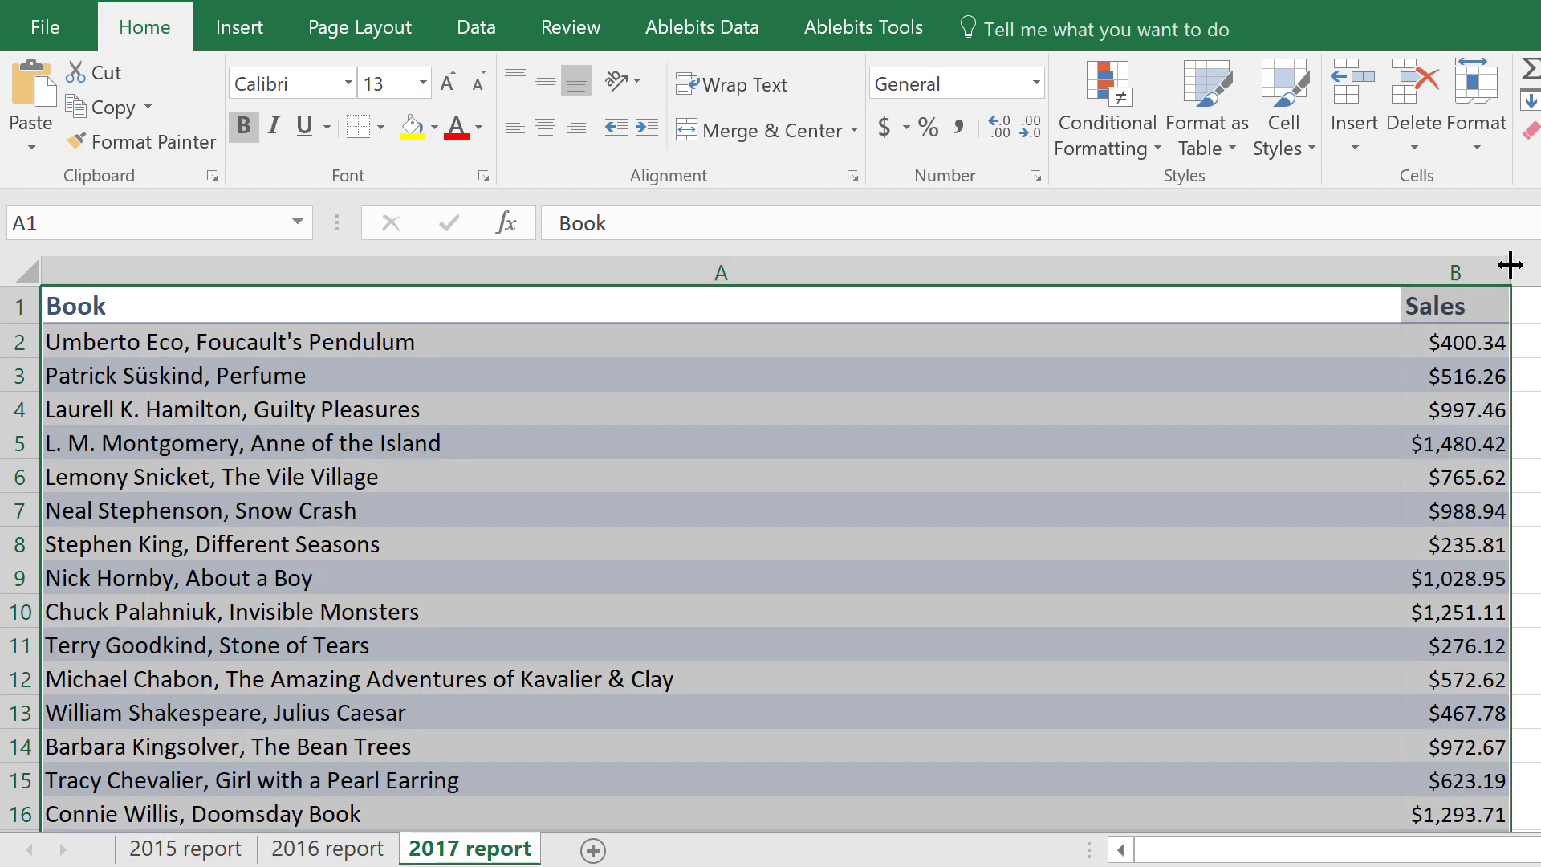
pyautogui.click(862, 299)
pyautogui.hotkey('ctrl', 'Down')
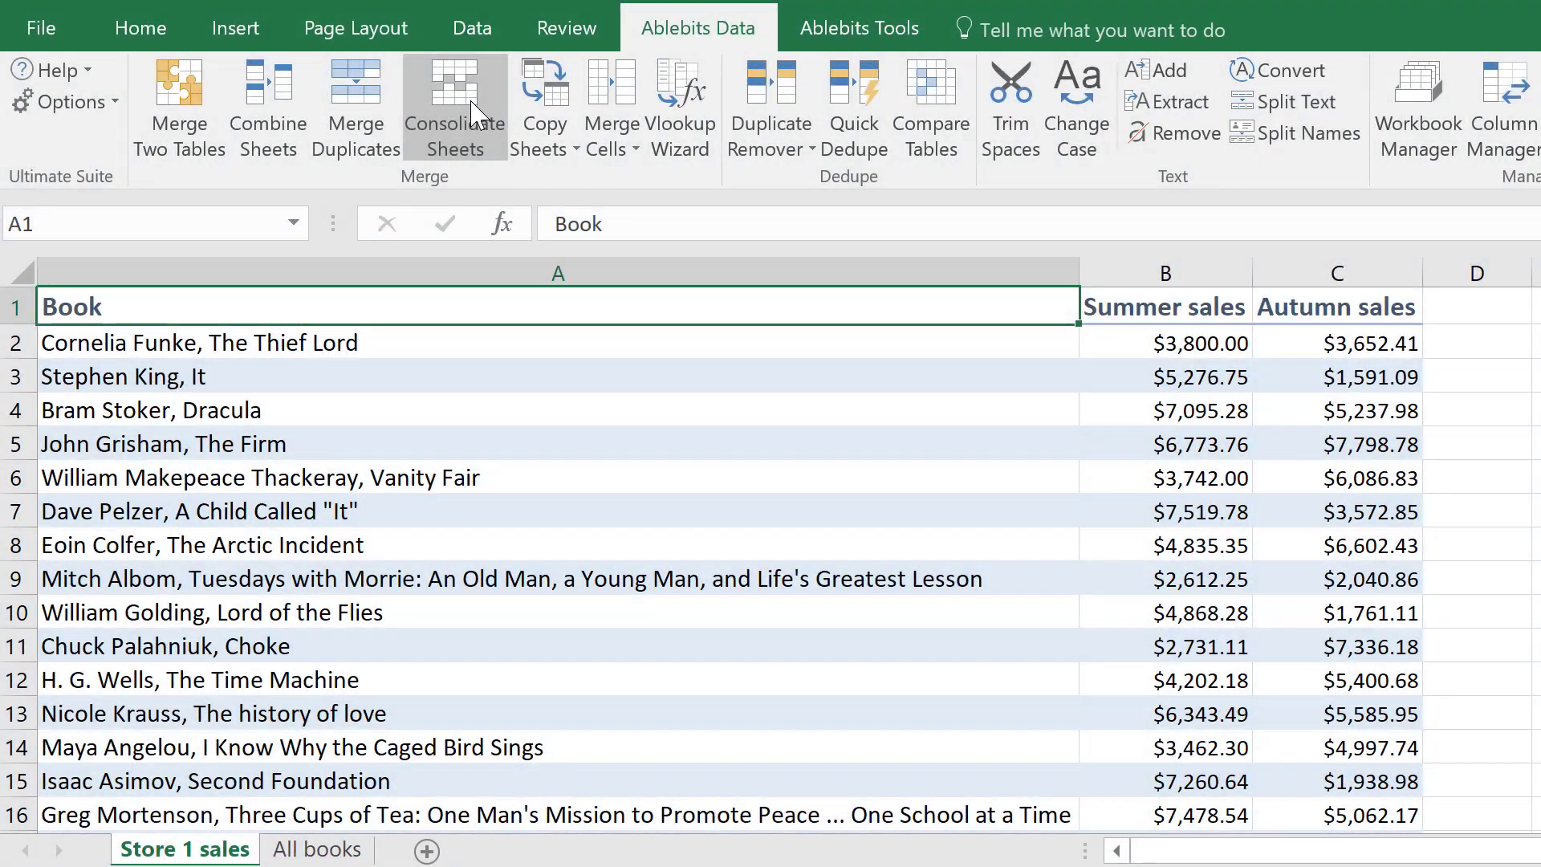
# Start Consolidate Sheets with Store 1, 2 and 3 sales selected, excluding All books
pyautogui.click(474, 113)
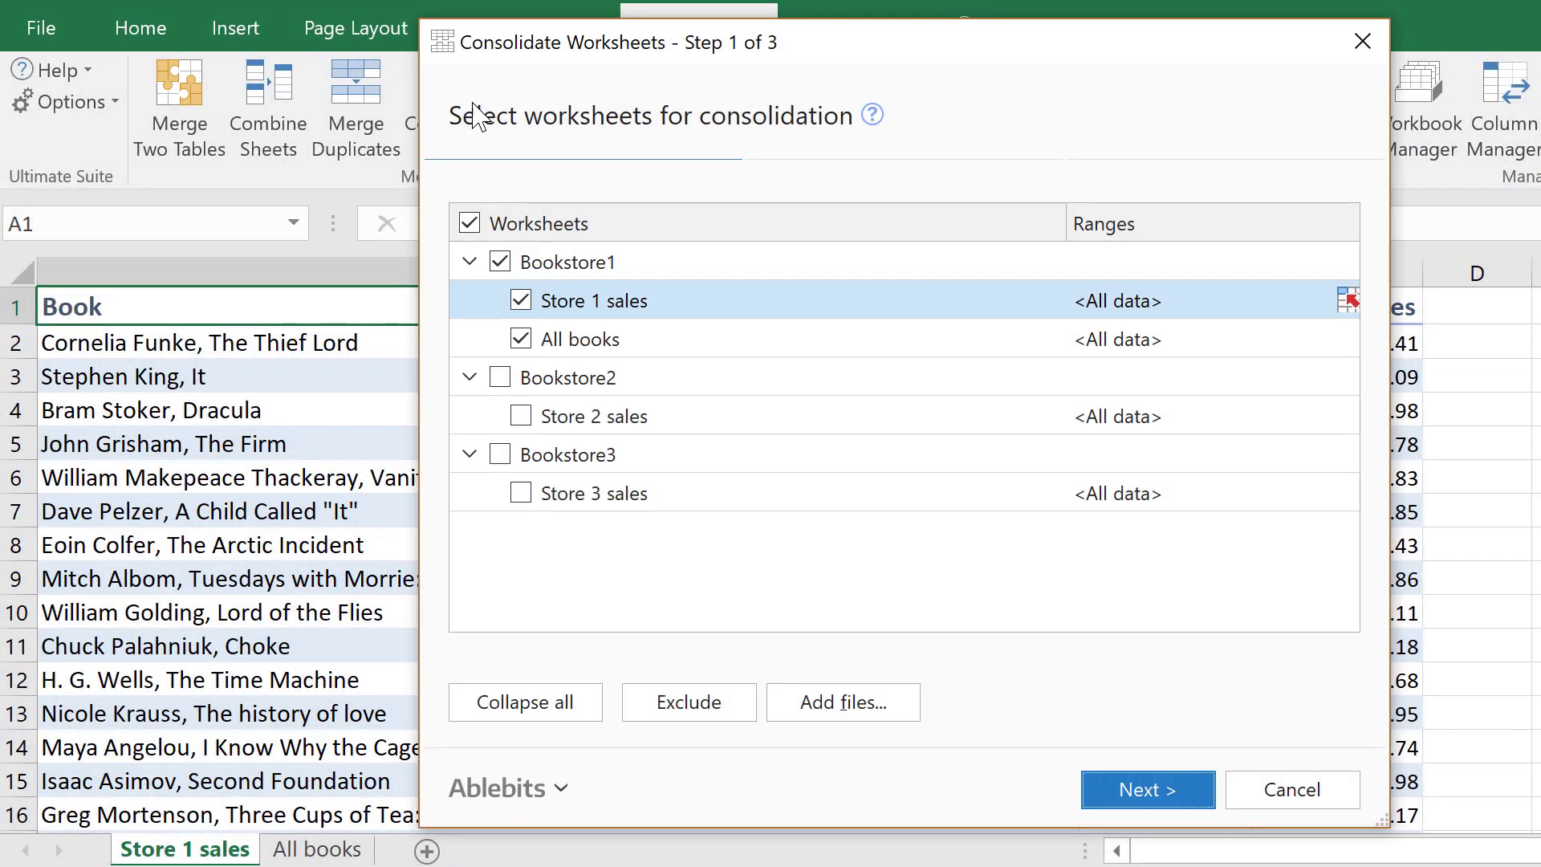
pyautogui.click(520, 338)
pyautogui.click(520, 416)
pyautogui.click(520, 493)
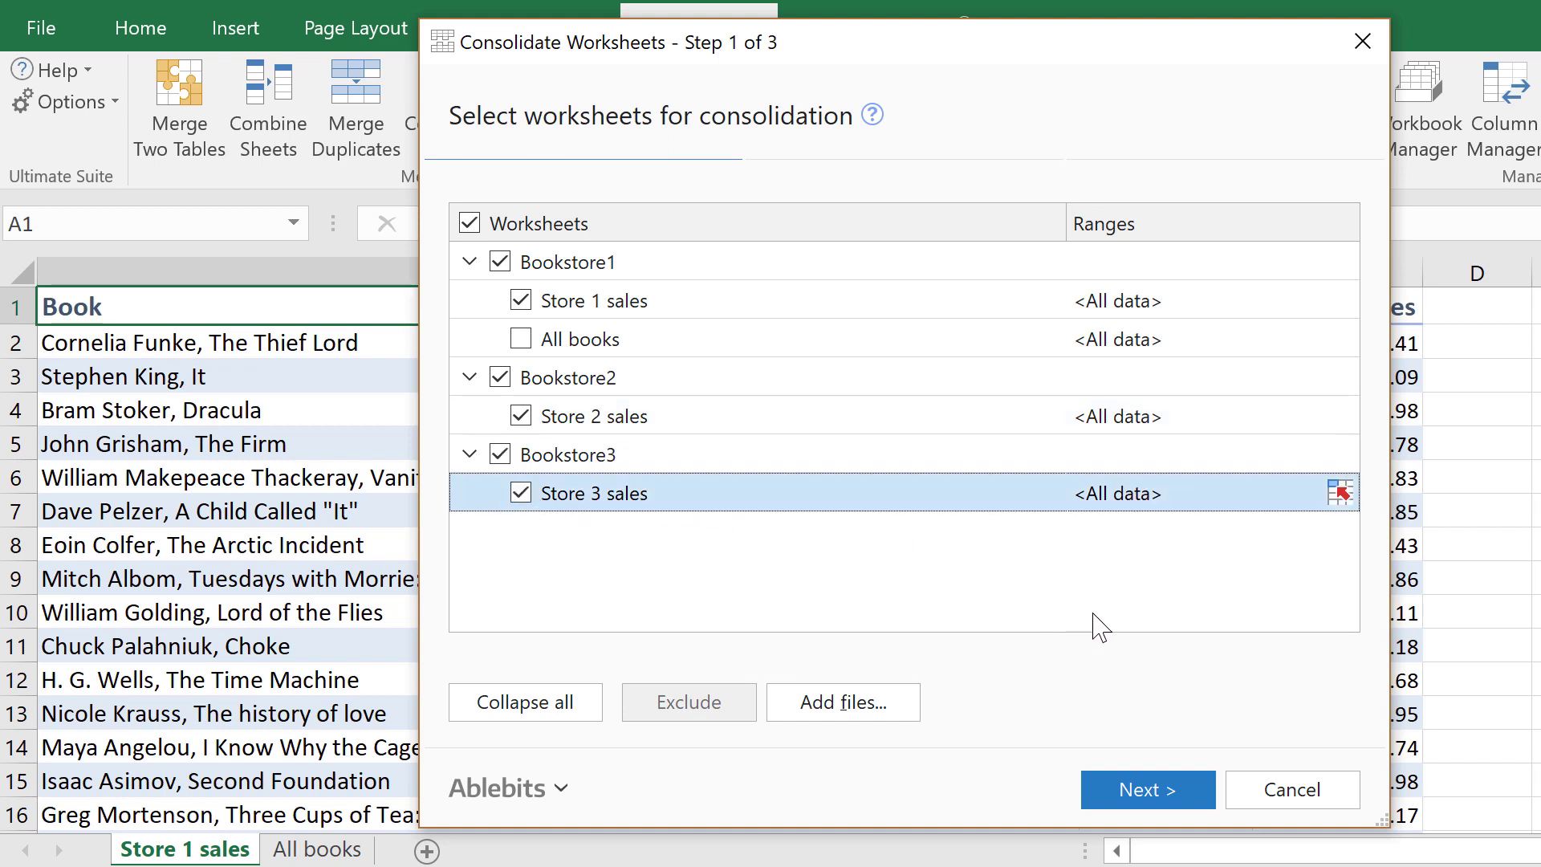
pyautogui.click(1140, 789)
# Consolidate the store sales with the Sum function into a new workbook
pyautogui.click(1190, 310)
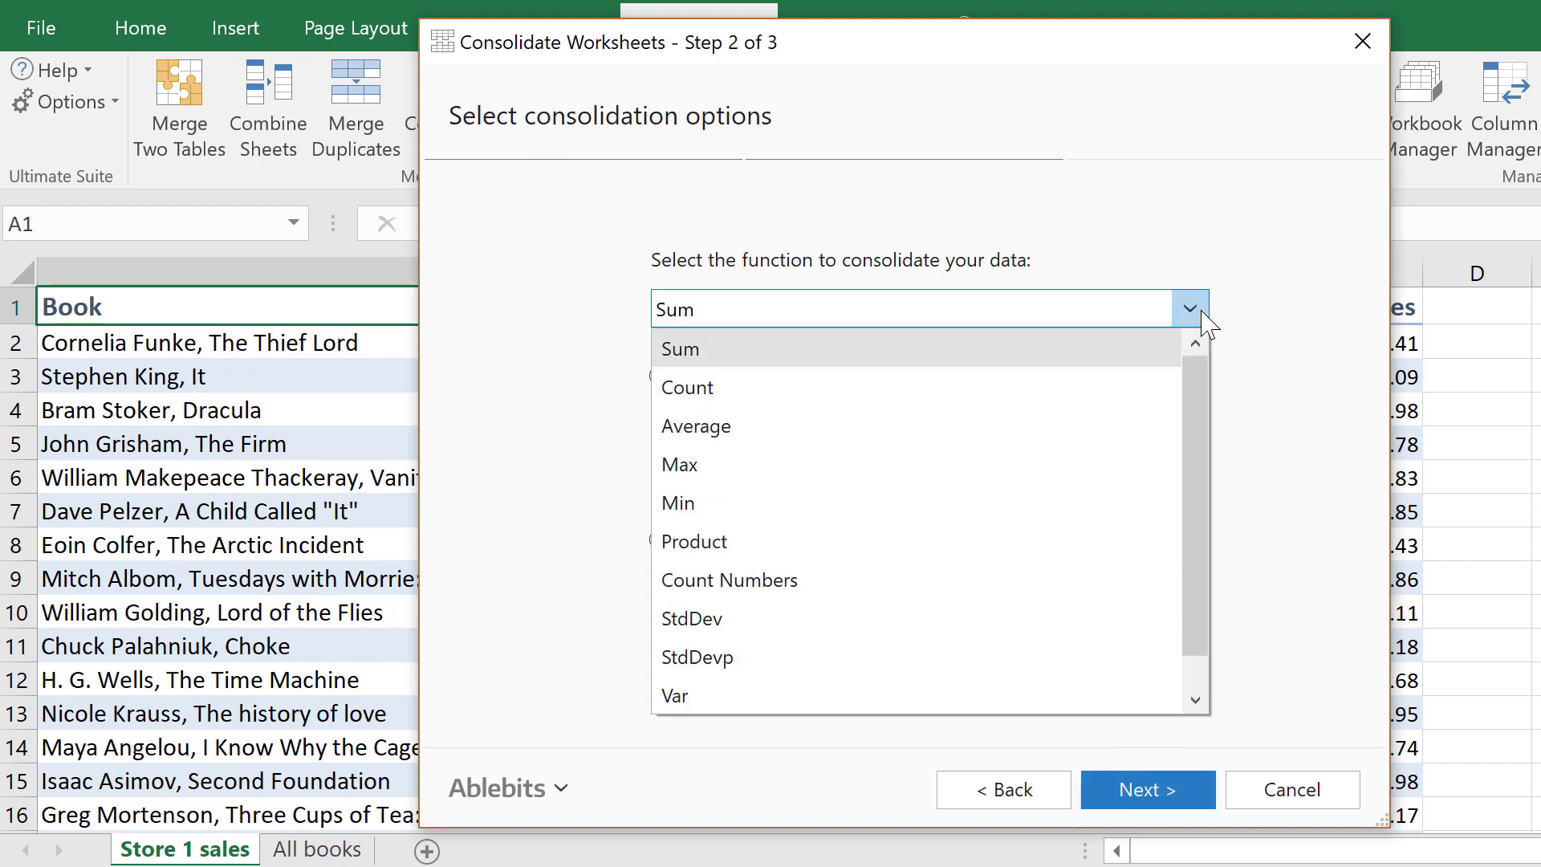
pyautogui.click(1271, 319)
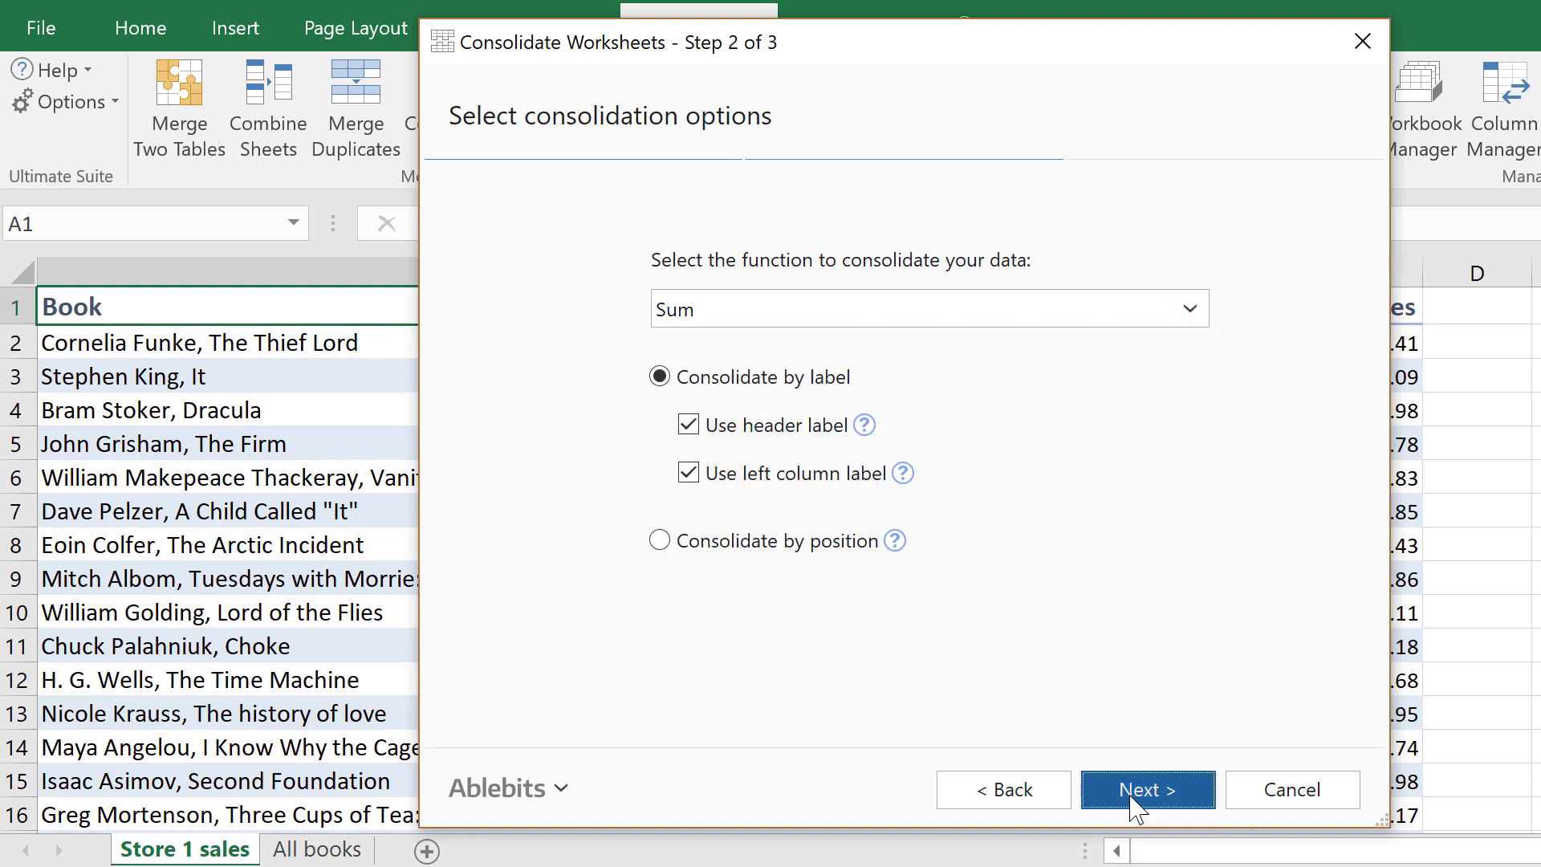
pyautogui.click(1134, 805)
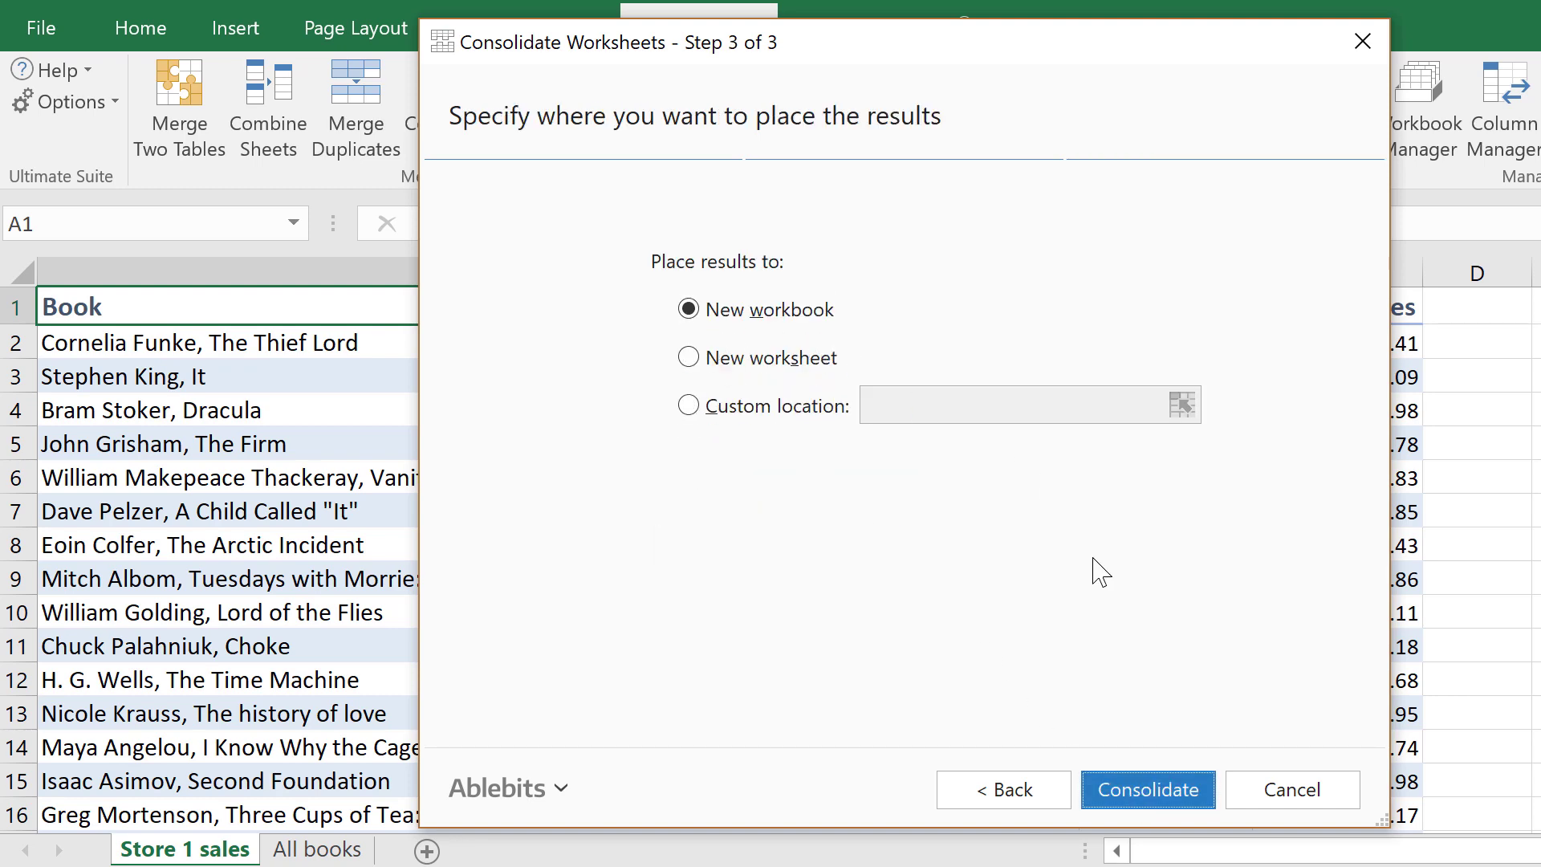
pyautogui.click(1155, 795)
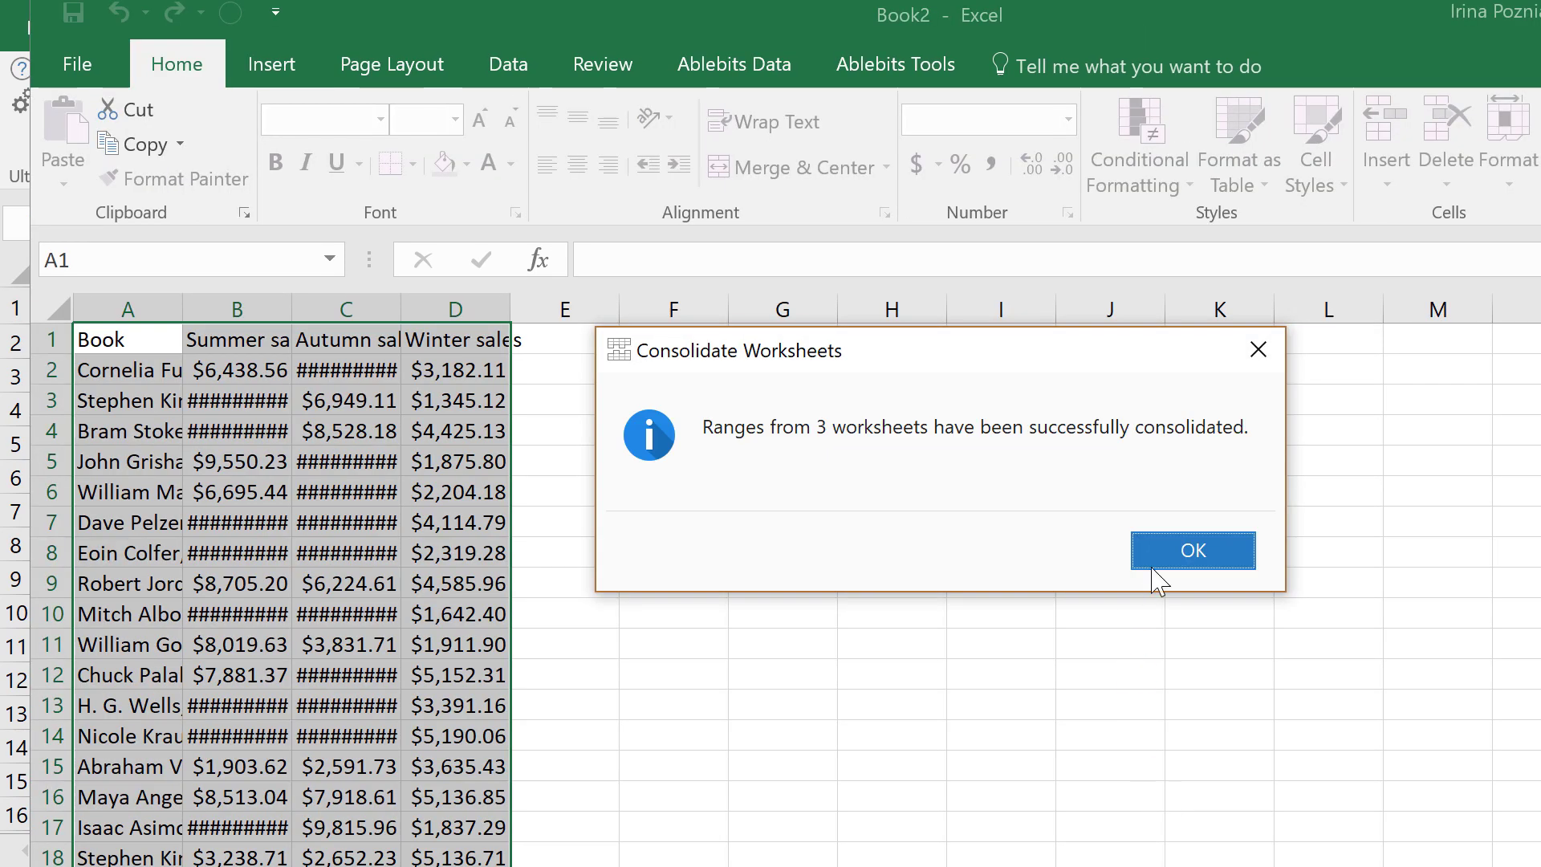
pyautogui.click(1163, 571)
# Auto-fit columns A to D so book titles and Summer, Autumn, Winter sales show fully
pyautogui.doubleClick(183, 309)
pyautogui.doubleClick(690, 305)
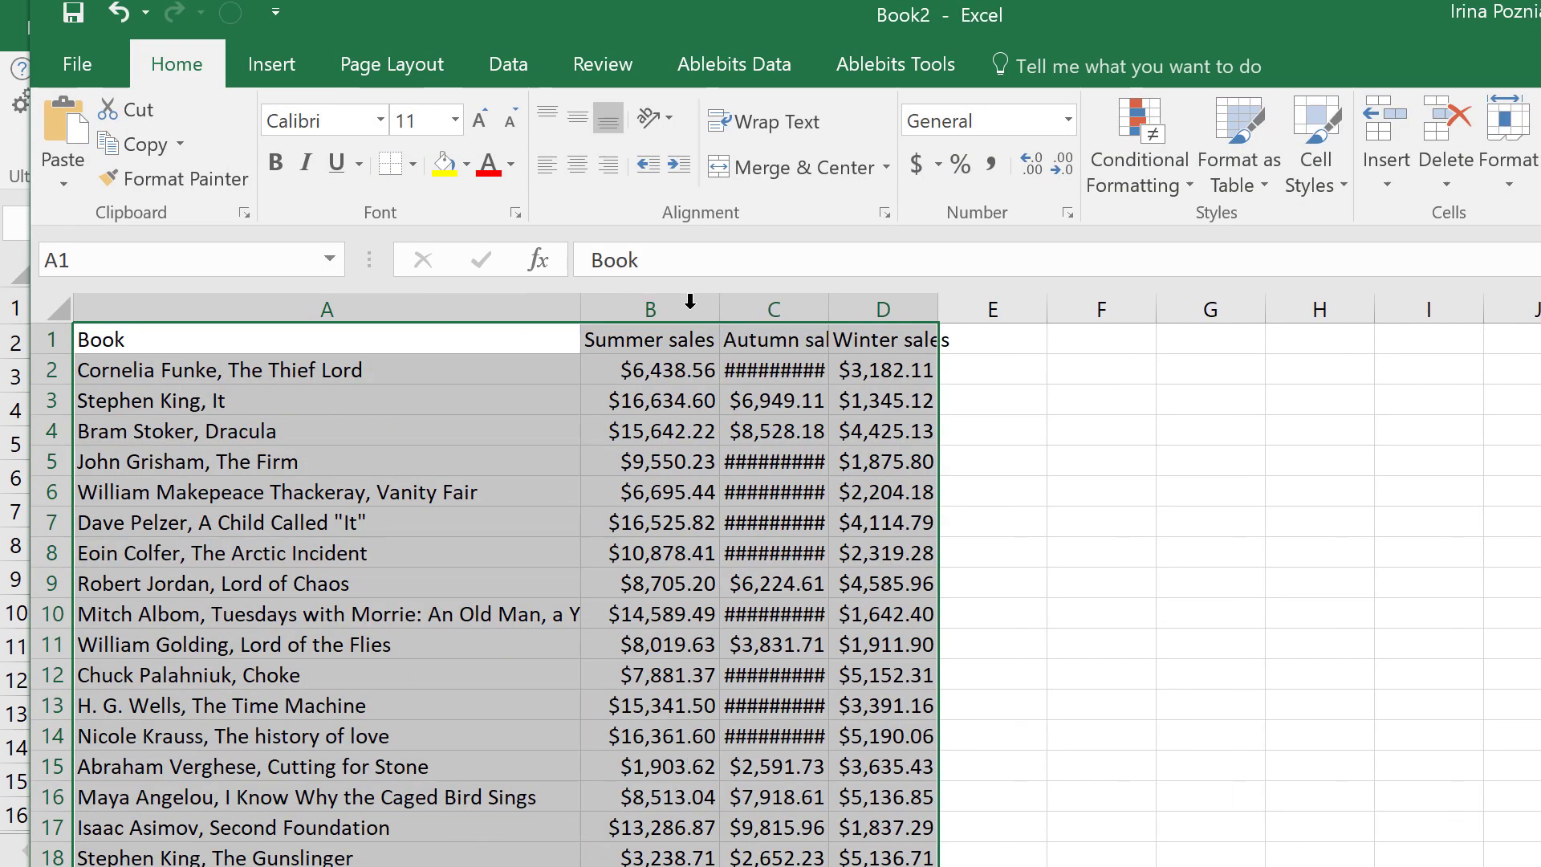
pyautogui.doubleClick(827, 311)
pyautogui.doubleClick(967, 307)
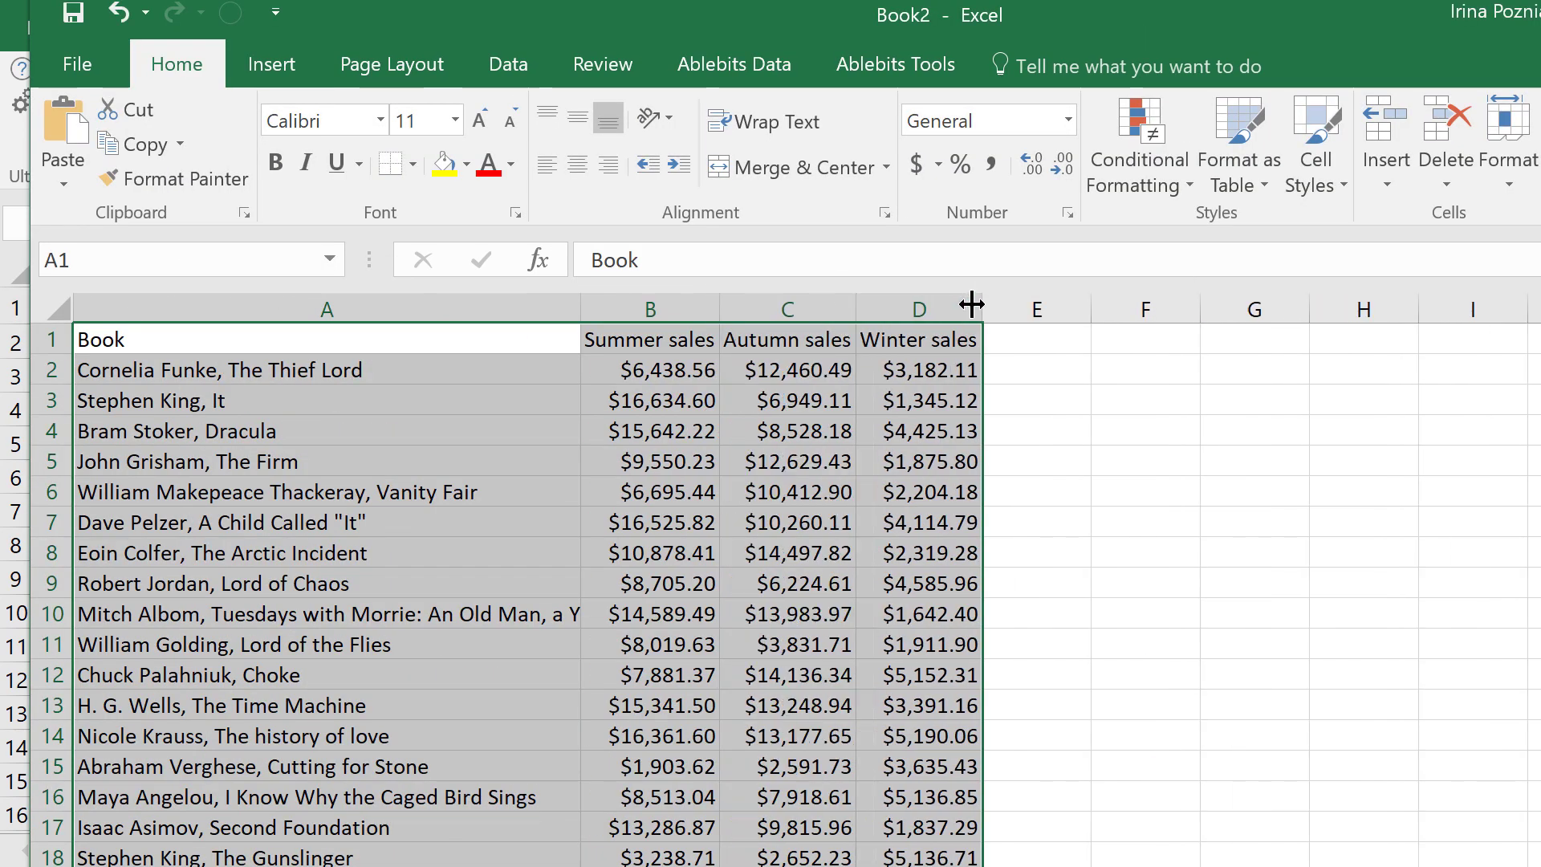